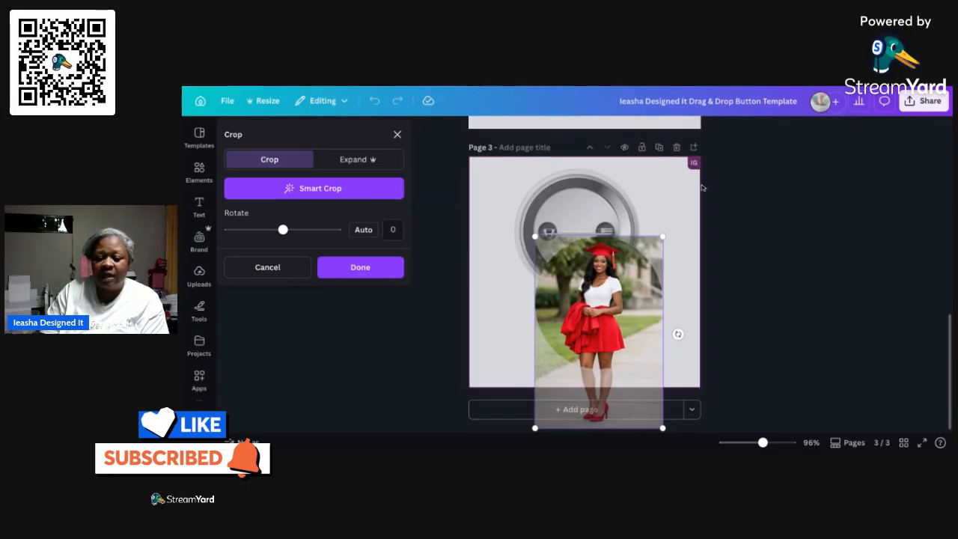
Apply the crop of the red-gown graduate photo inside page 3's circular frame and deselect it
click(703, 198)
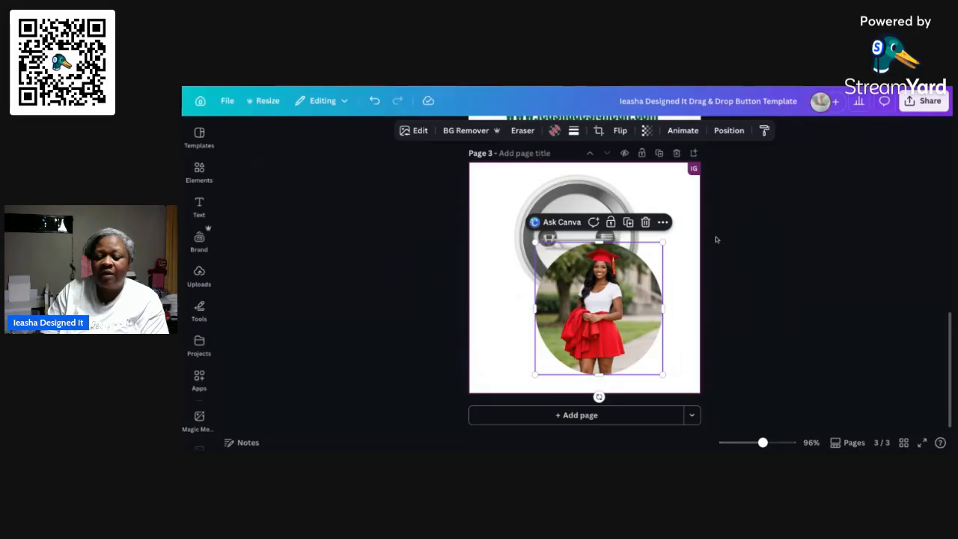
click(690, 206)
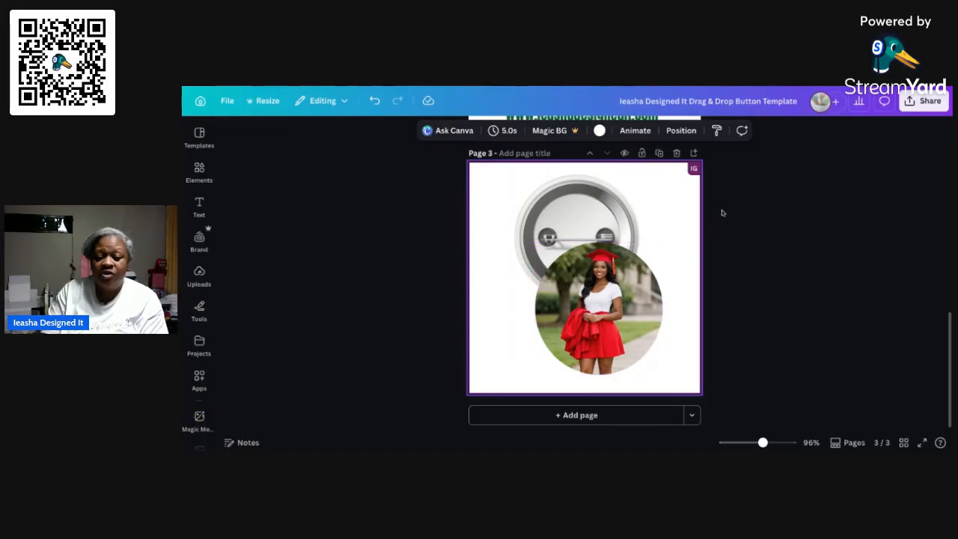
Undo placing the red-gown graduate photo in the circular frame, and delete the loose photo from page 3
click(628, 313)
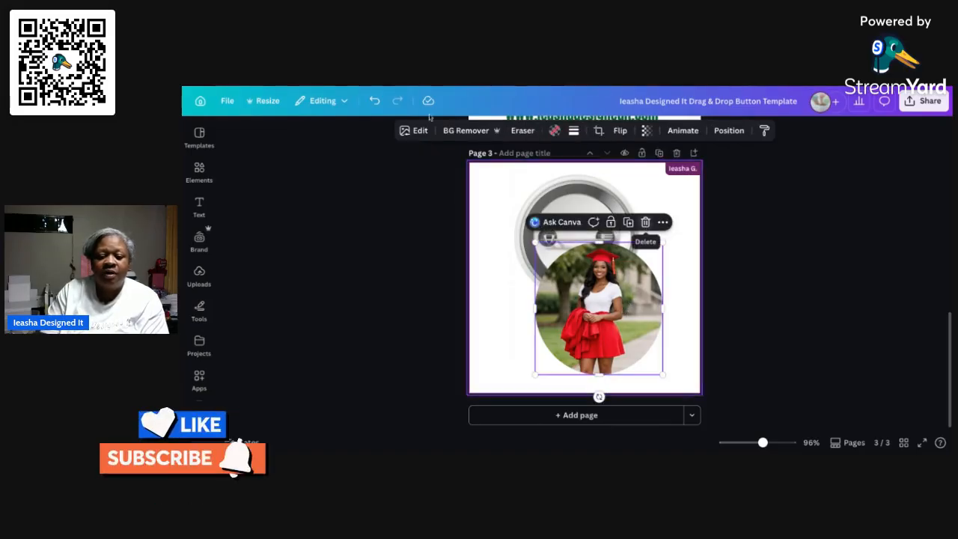
click(372, 102)
click(372, 101)
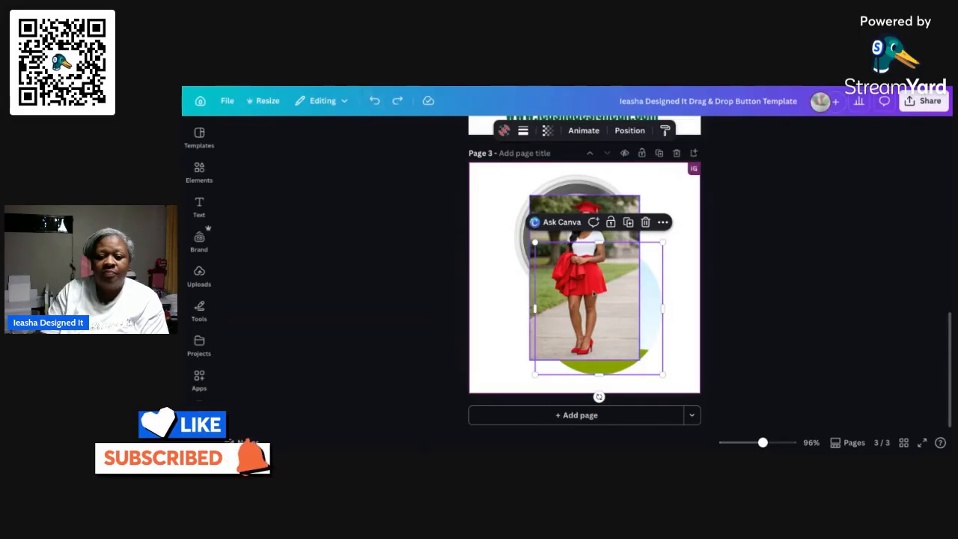
click(631, 273)
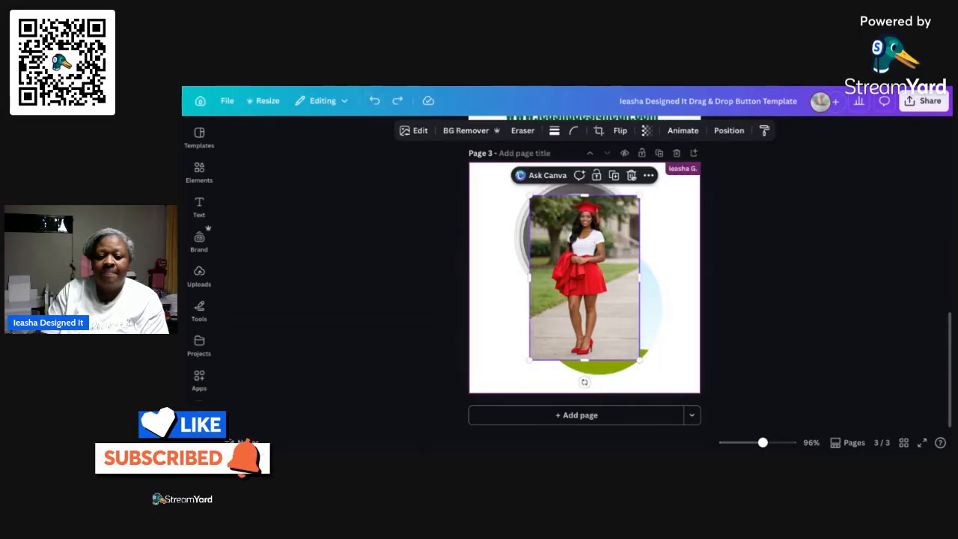
click(630, 175)
Add the green round "Congratulations Class of 2026" design from the uploaded images to page 3
click(199, 276)
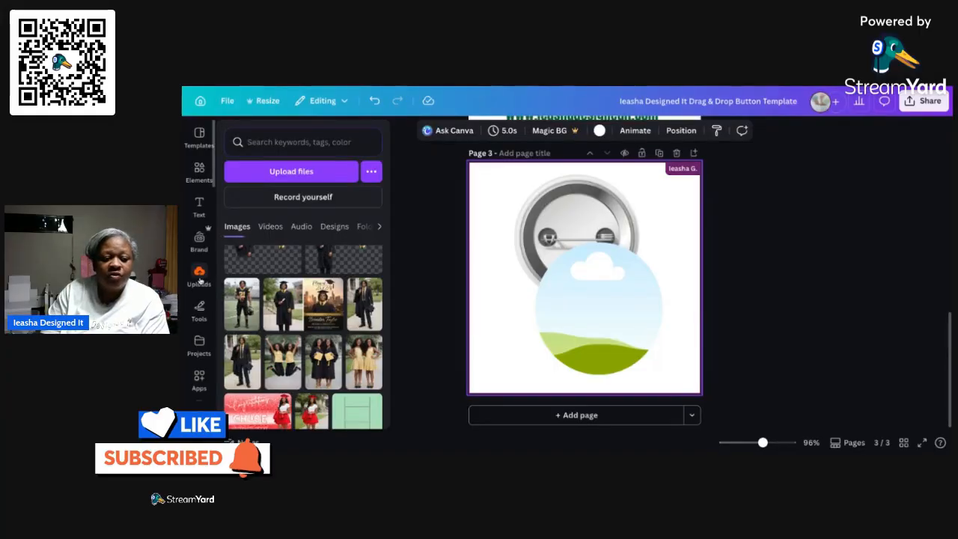
scroll(303, 345, down, 5)
scroll(277, 299, down, 10)
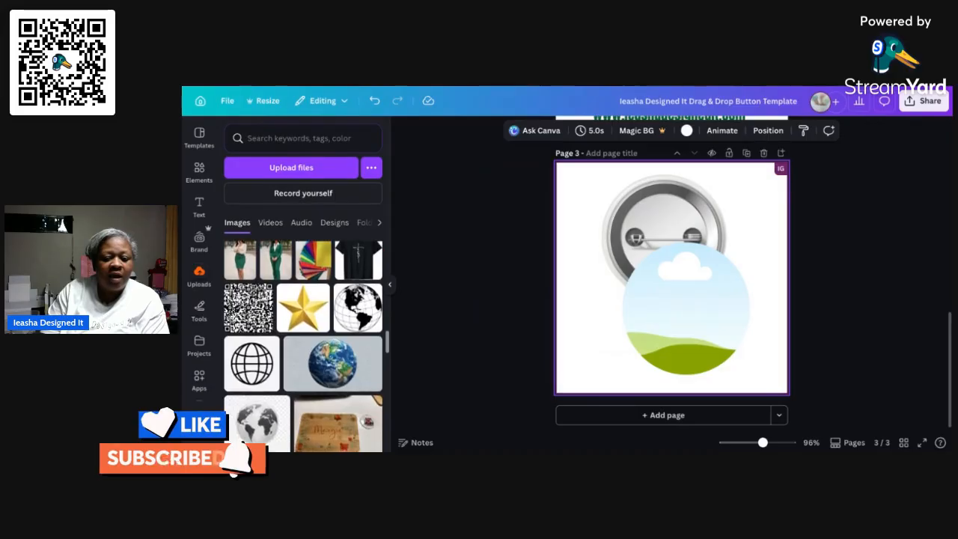
scroll(285, 337, up, 5)
scroll(372, 301, up, 3)
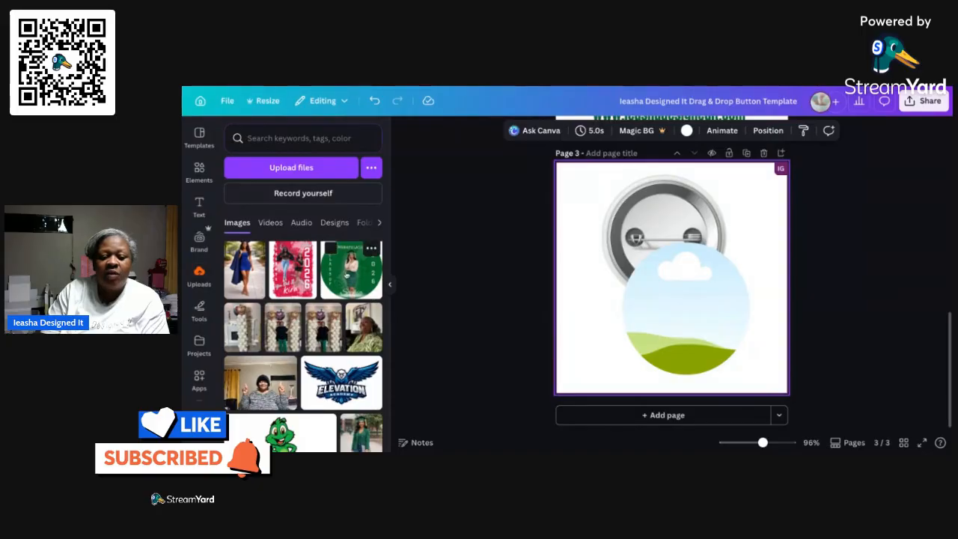
click(348, 280)
click(389, 285)
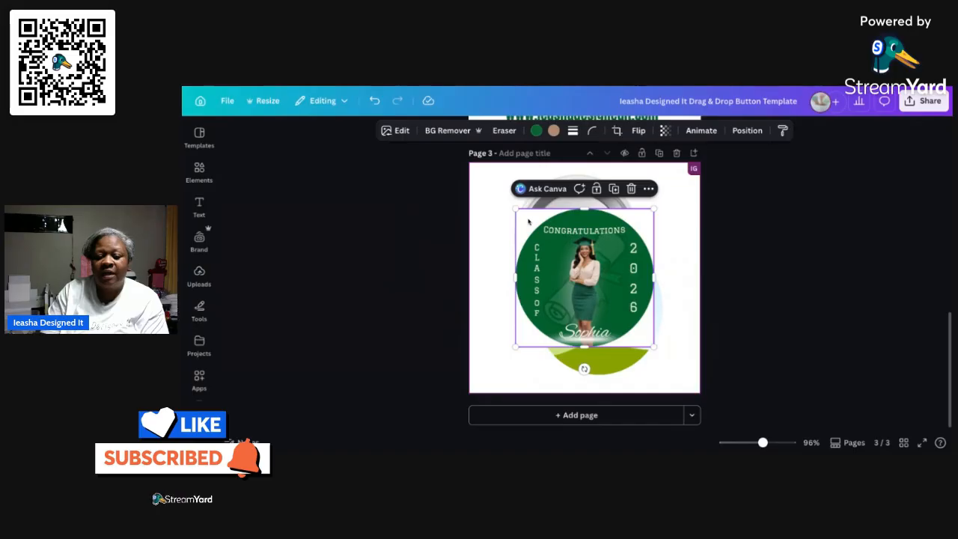
Move the green "Congratulations Class of 2026" design over the button and drop it into the circular frame
drag(528, 221, 541, 237)
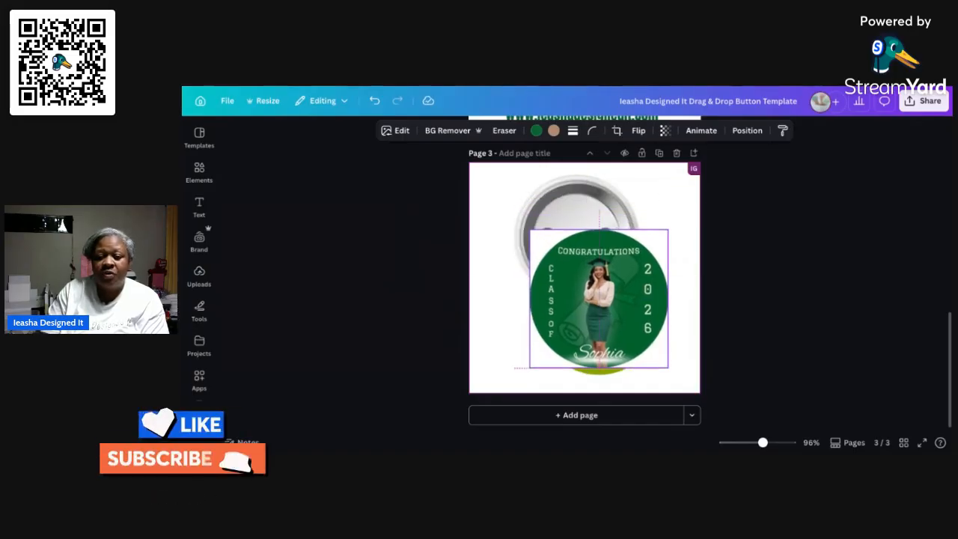
mouse_move(539, 237)
mouse_down()
mouse_move(546, 258)
mouse_move(545, 250)
mouse_up()
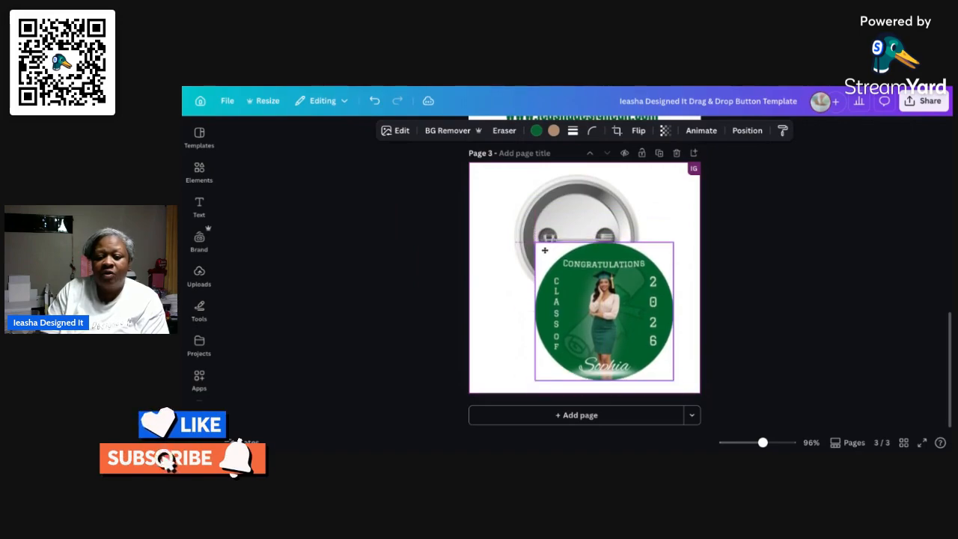
drag(620, 273, 590, 279)
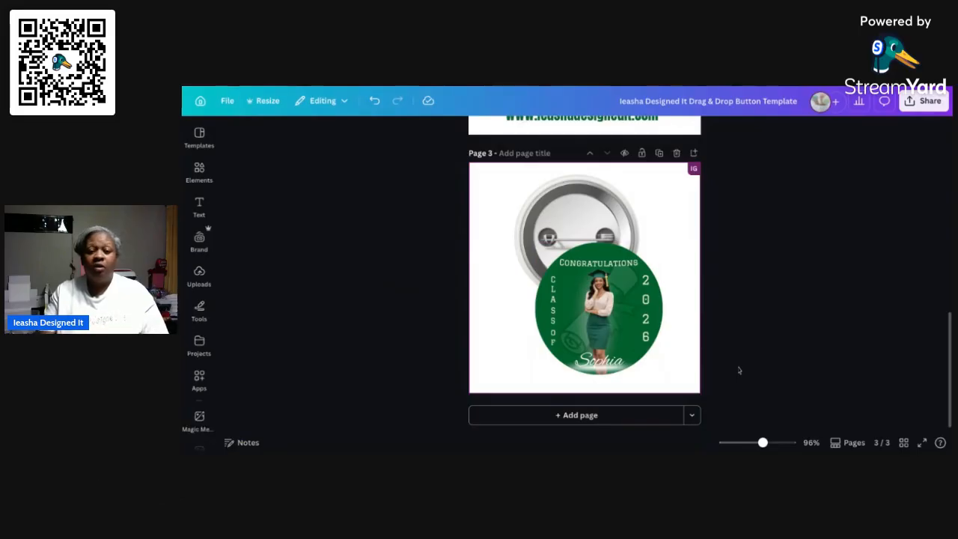
Undo placing the green design in the circular frame, and delete the design from page 3 while keeping the frame
click(636, 327)
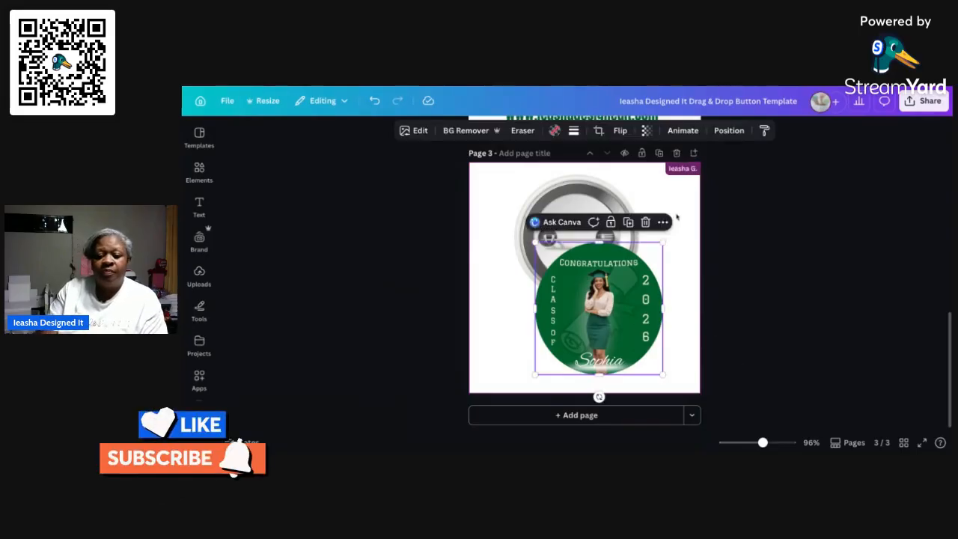
click(372, 101)
click(372, 101)
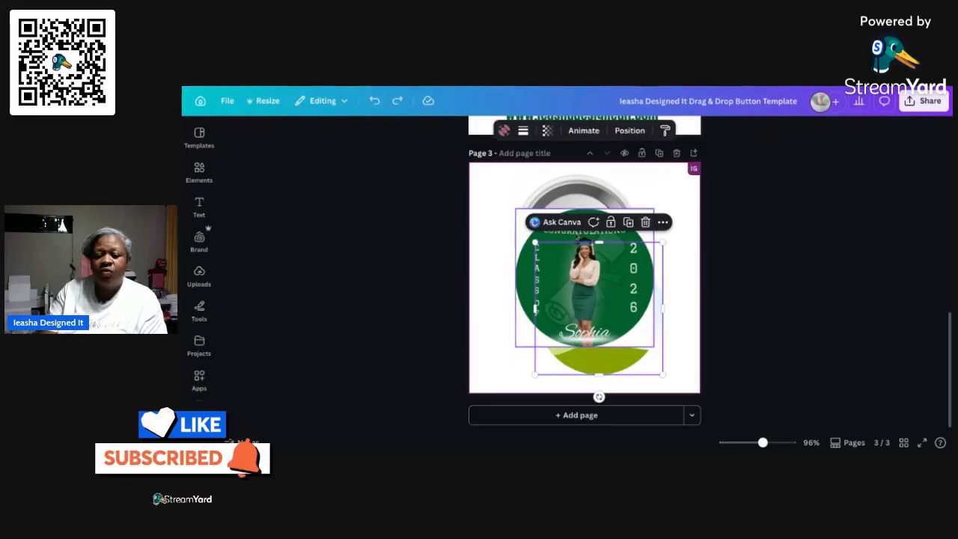
click(645, 221)
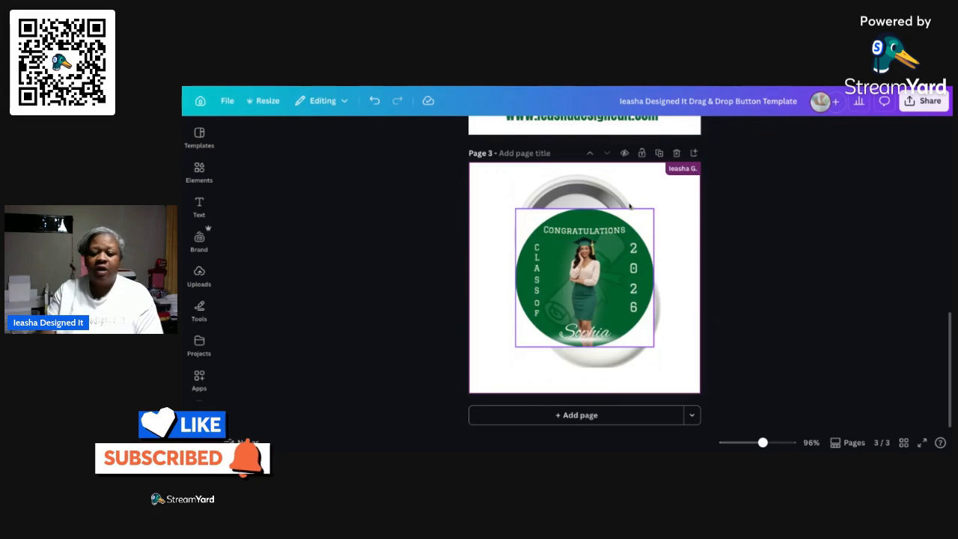
key(ctrl+z)
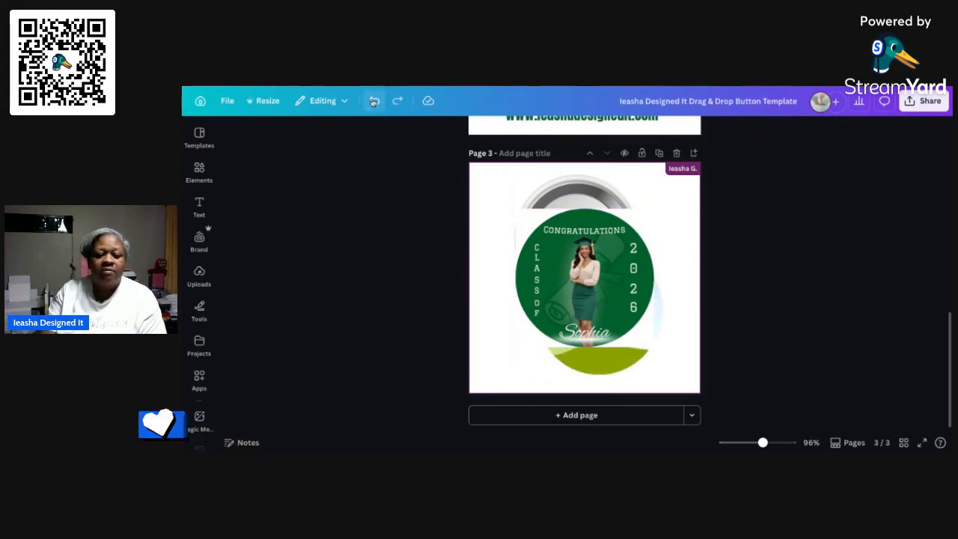
click(635, 240)
click(631, 189)
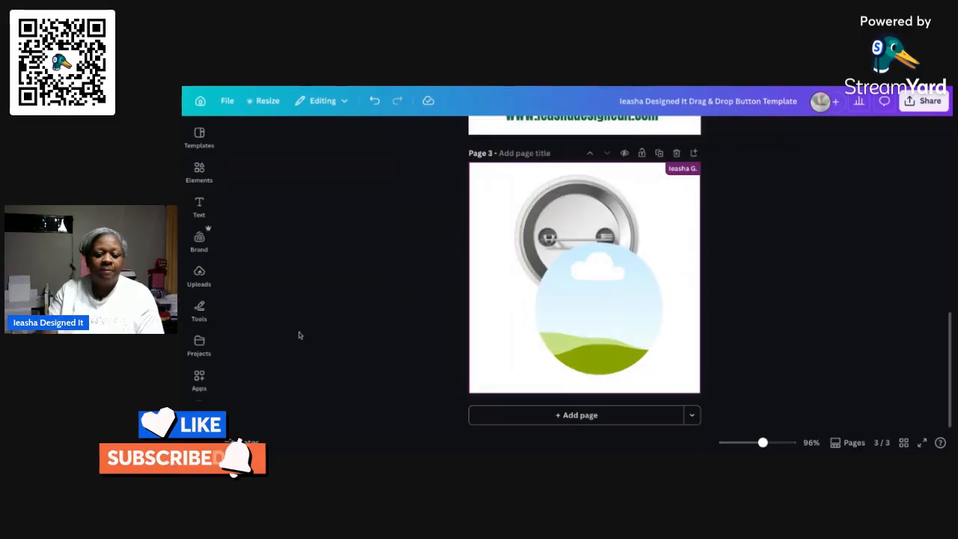
Find the gold tower "Where History Is Made" design among the uploaded images and add it to page 3
click(199, 276)
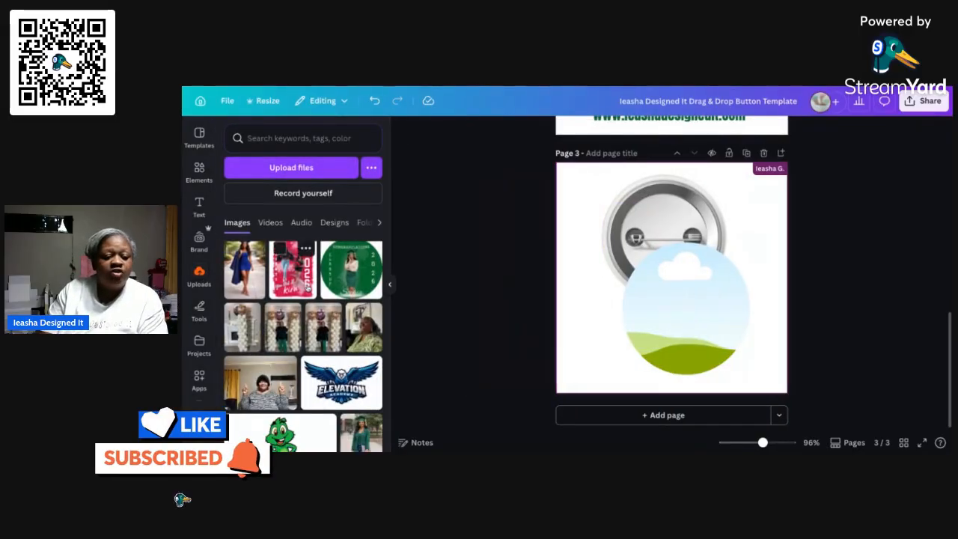
scroll(303, 344, down, 10)
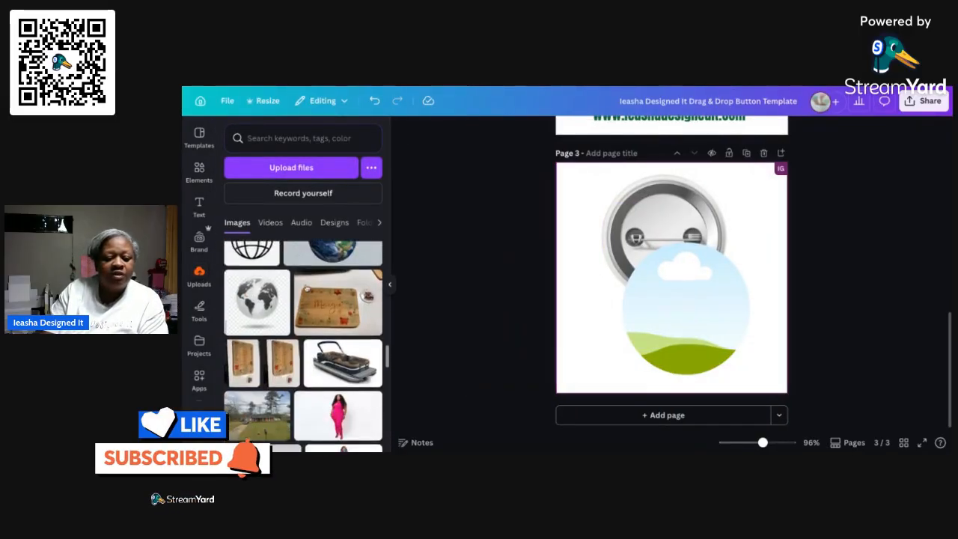
scroll(303, 344, down, 10)
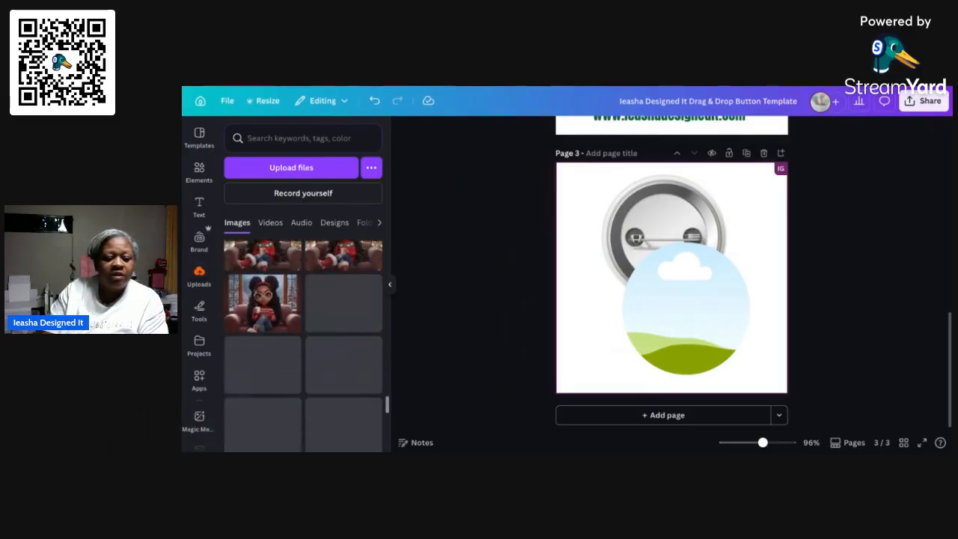
scroll(303, 345, down, 10)
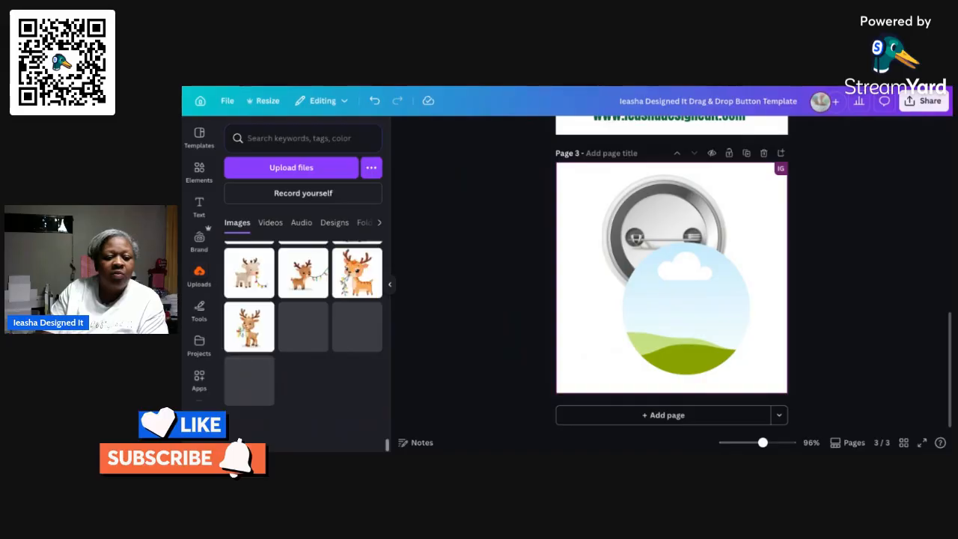
scroll(304, 345, down, 10)
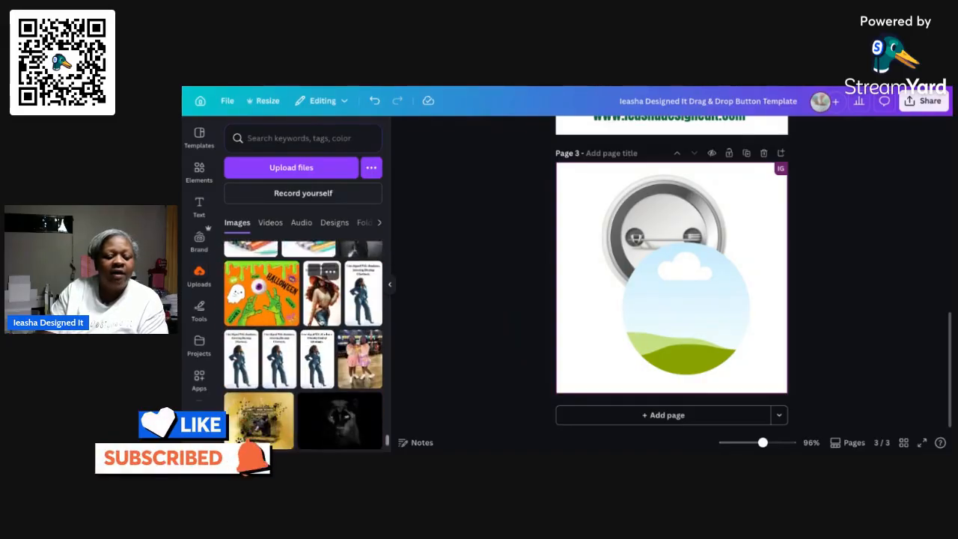
scroll(303, 344, down, 10)
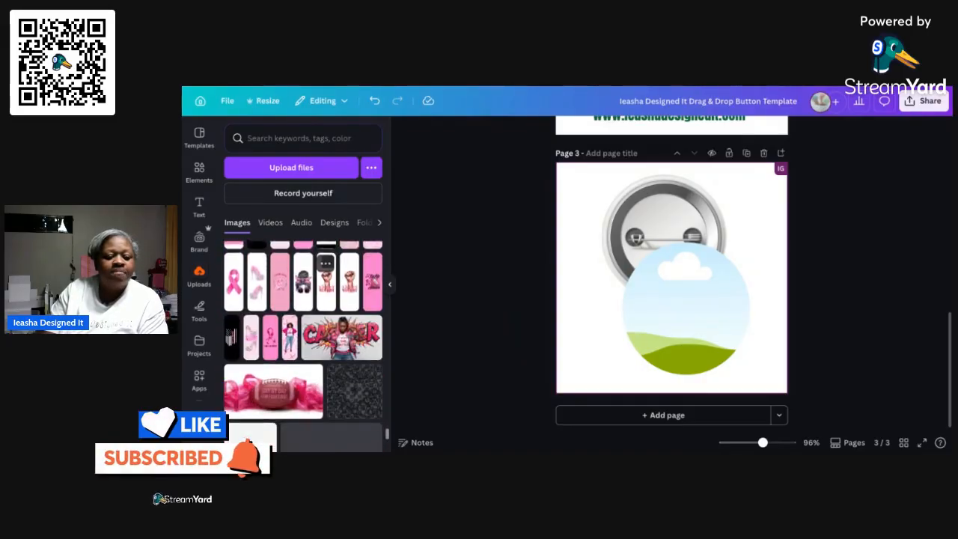
scroll(303, 344, down, 10)
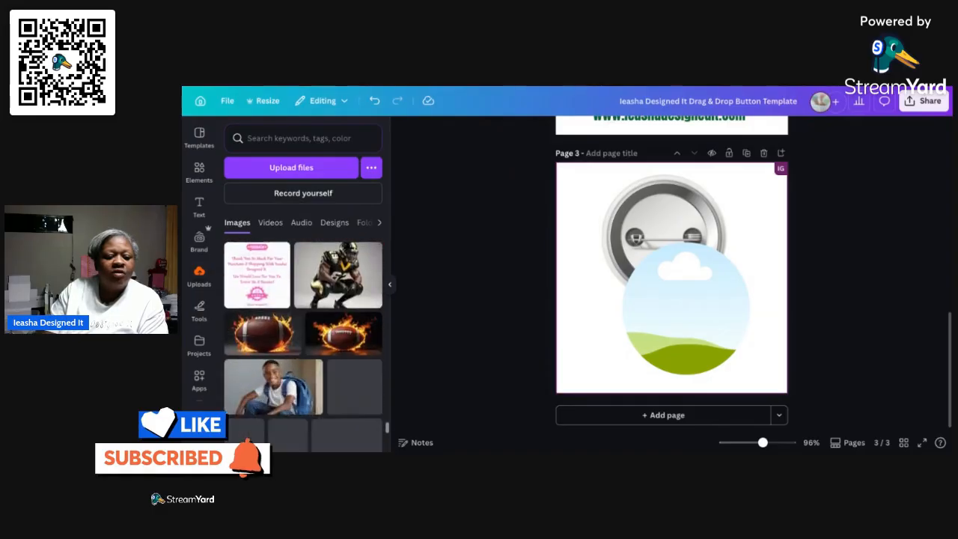
scroll(303, 345, down, 10)
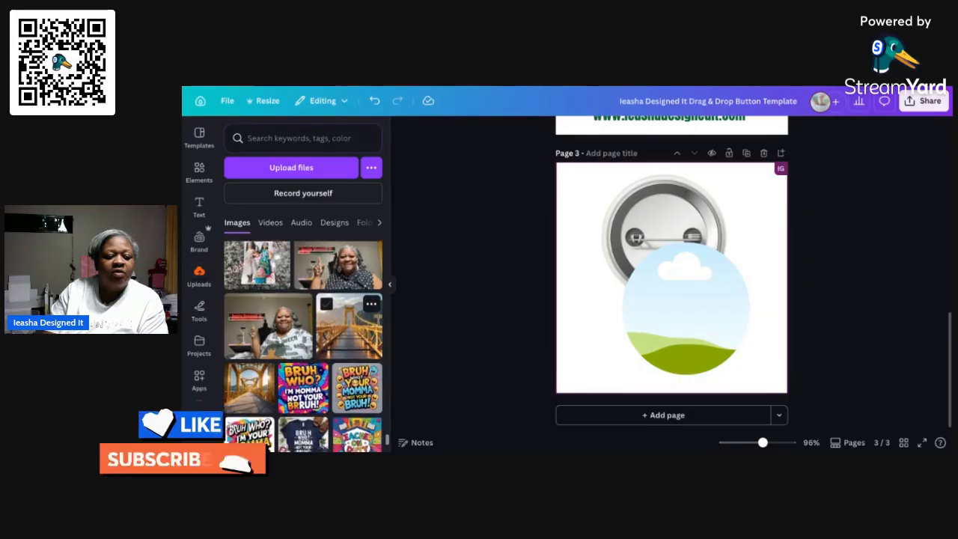
scroll(303, 345, down, 3)
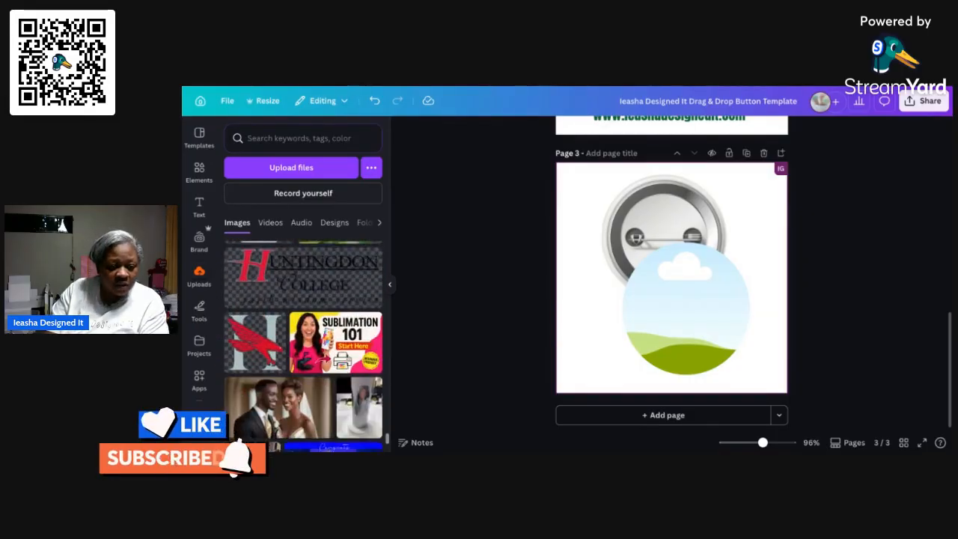
scroll(303, 344, down, 4)
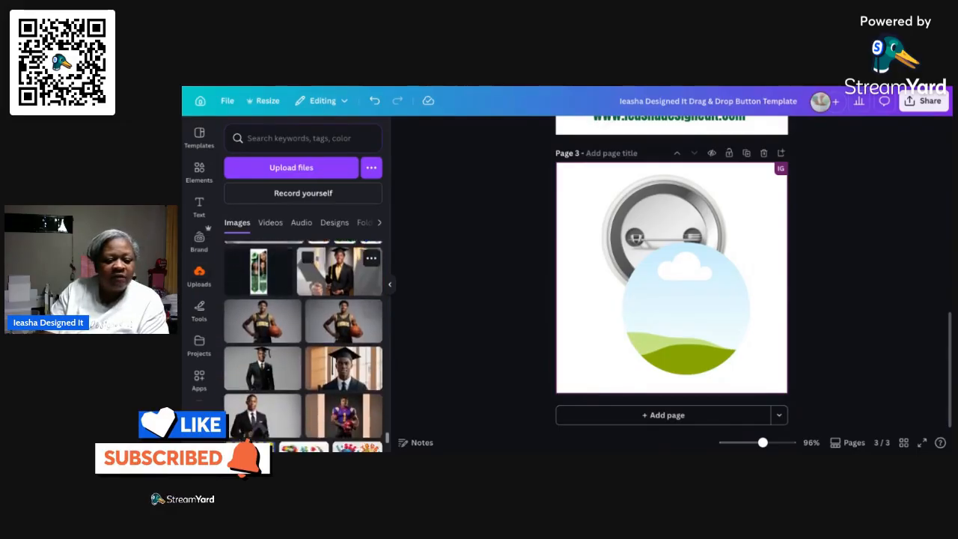
scroll(303, 345, down, 10)
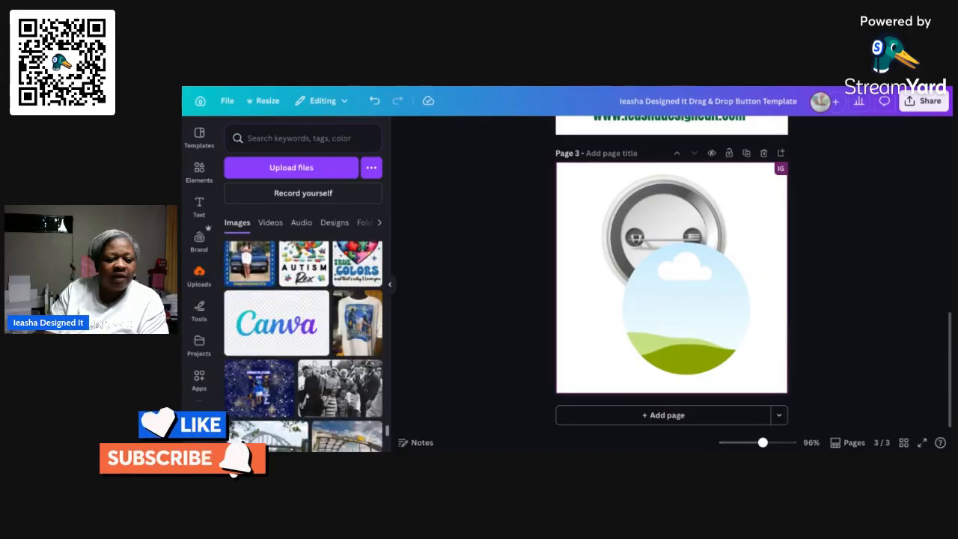
scroll(303, 344, down, 5)
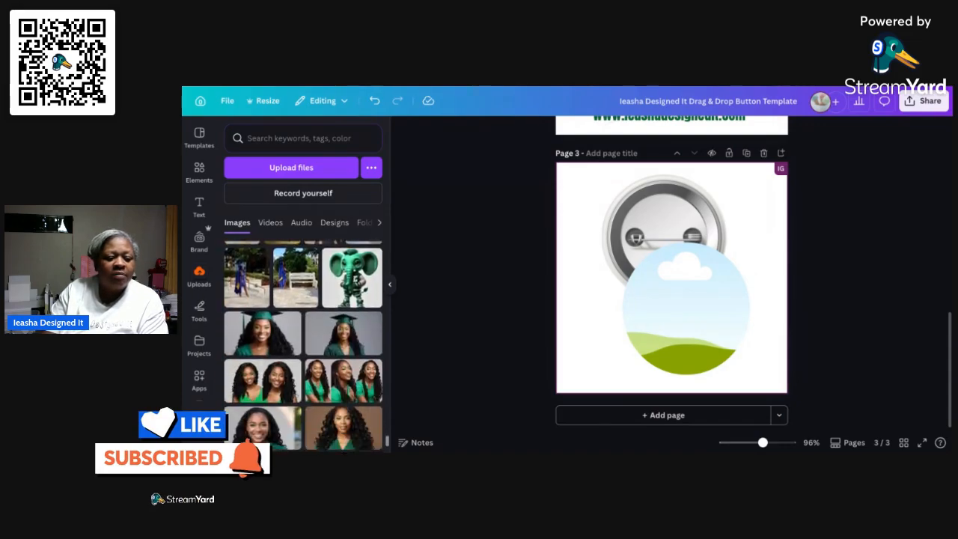
scroll(345, 299, down, 5)
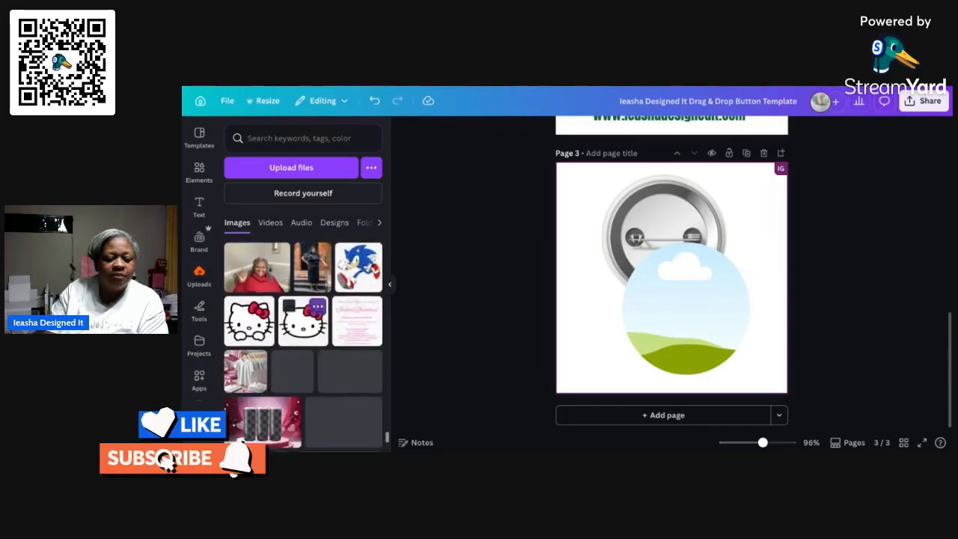
scroll(303, 337, down, 1)
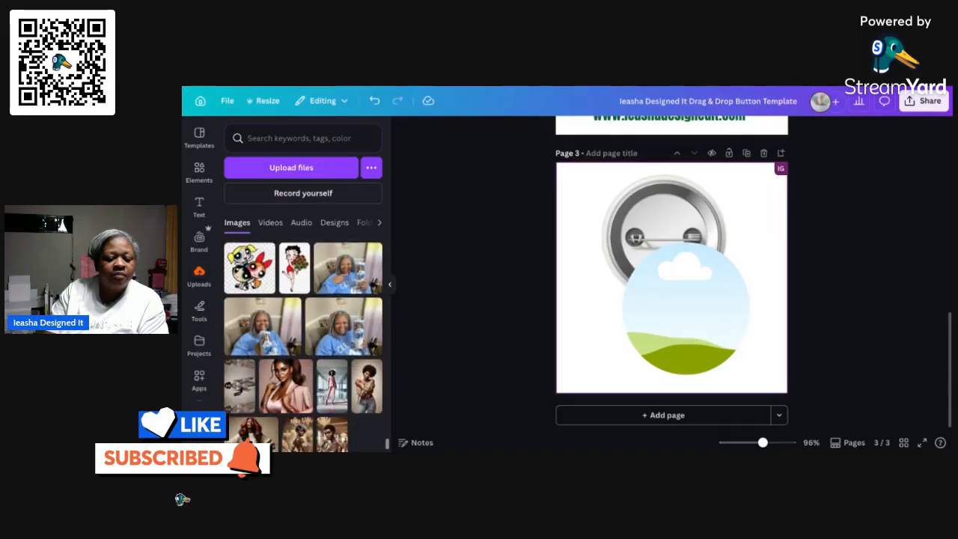
scroll(303, 345, down, 5)
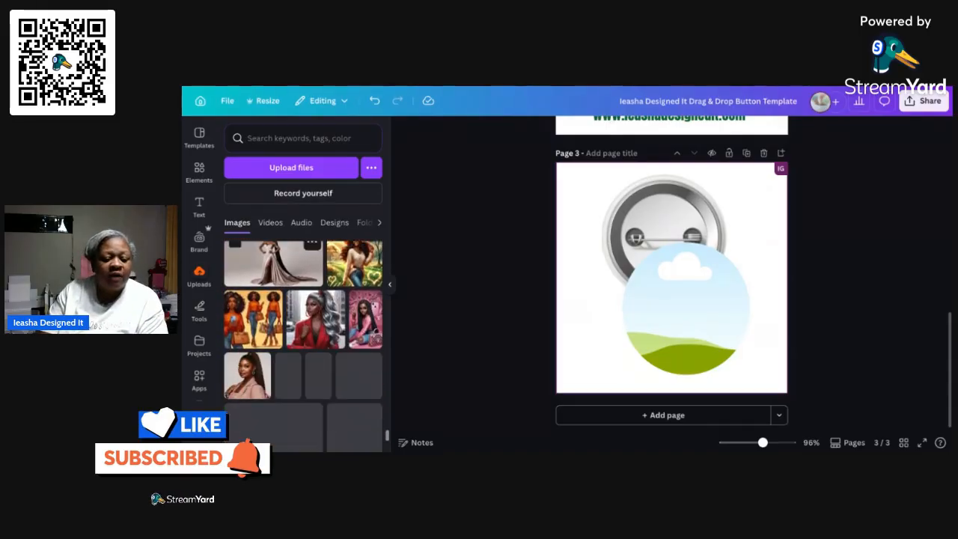
scroll(303, 337, down, 10)
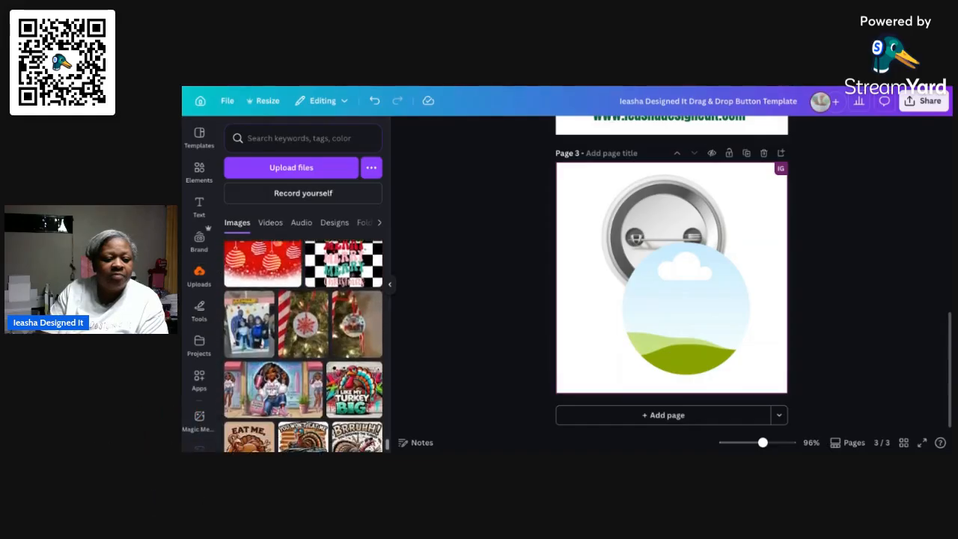
scroll(303, 337, down, 3)
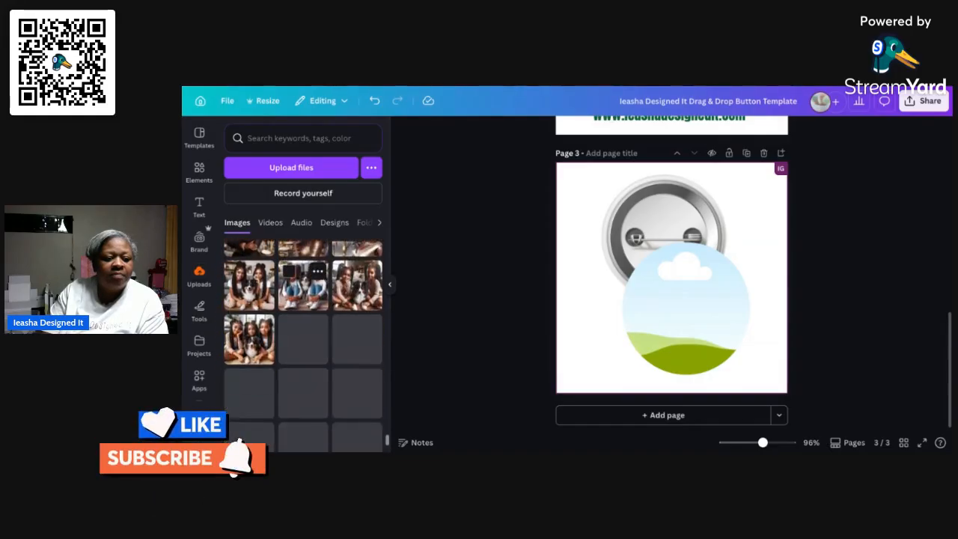
scroll(303, 281, down, 1)
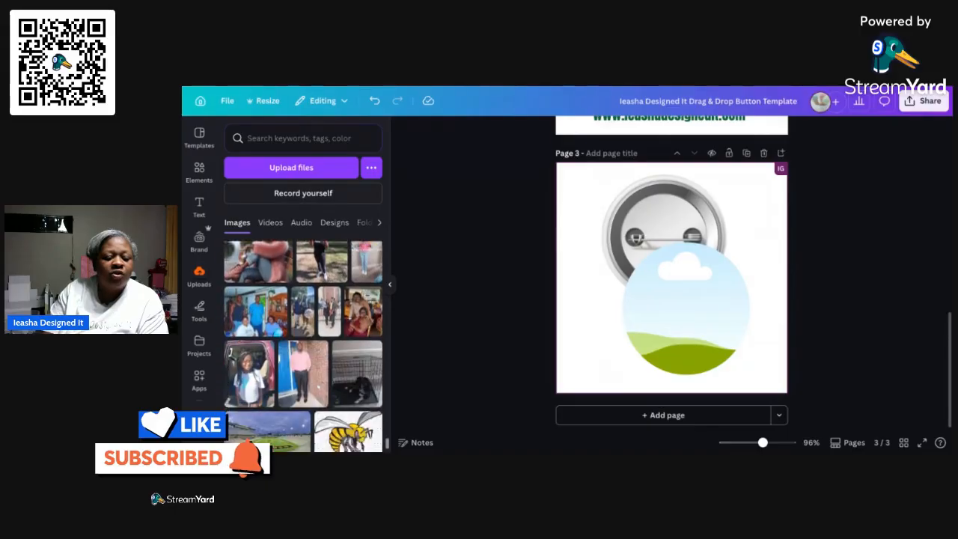
scroll(303, 337, down, 8)
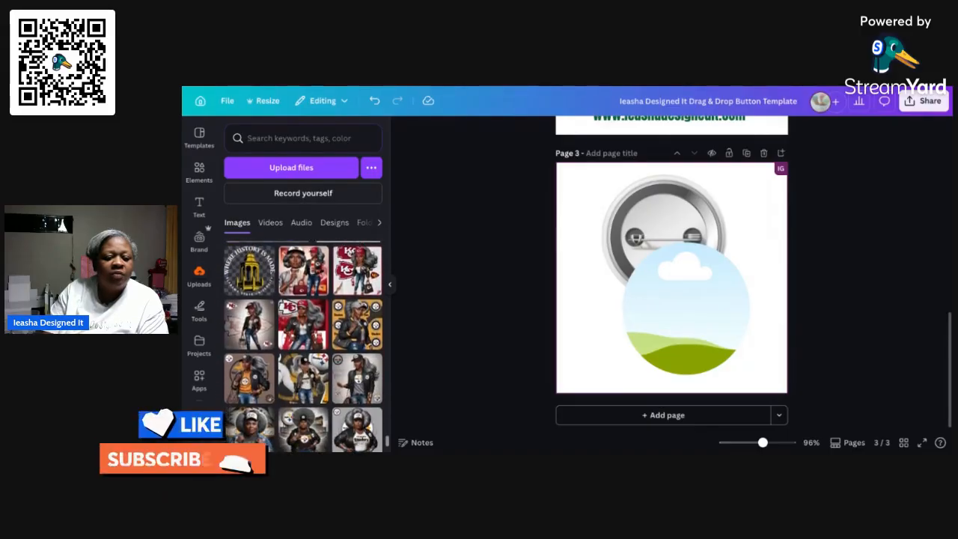
scroll(303, 344, down, 1)
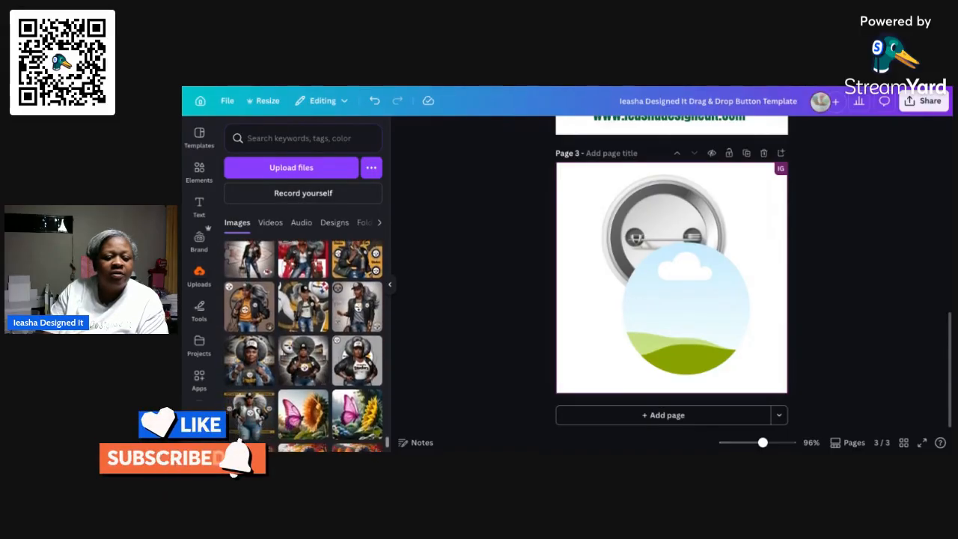
scroll(303, 344, up, 3)
scroll(303, 345, down, 1)
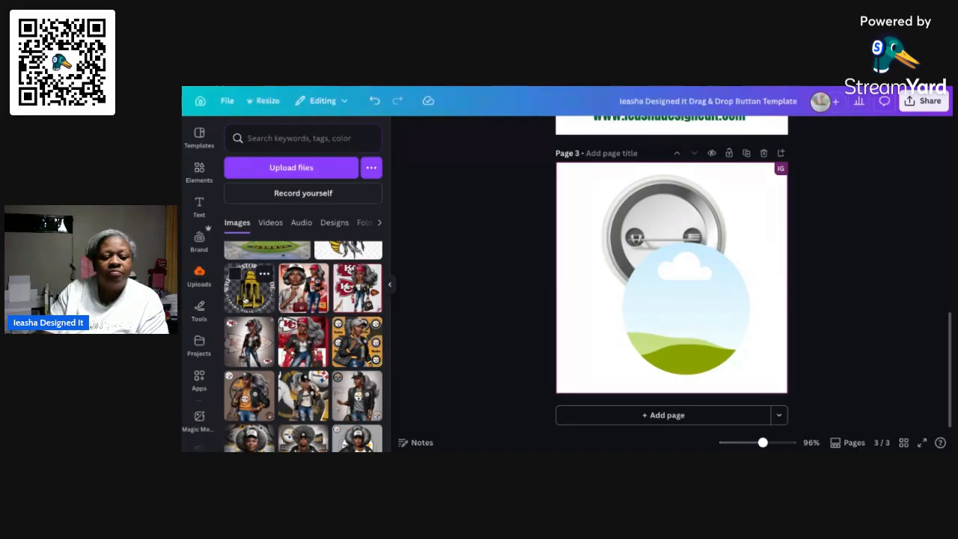
click(250, 288)
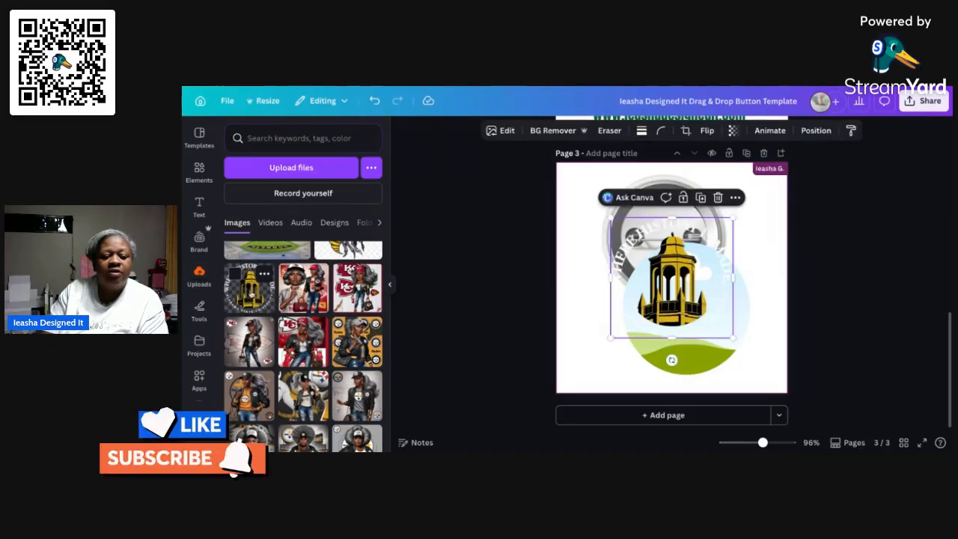
Move the gold tower design over the button front and drop it into the circular frame
click(388, 285)
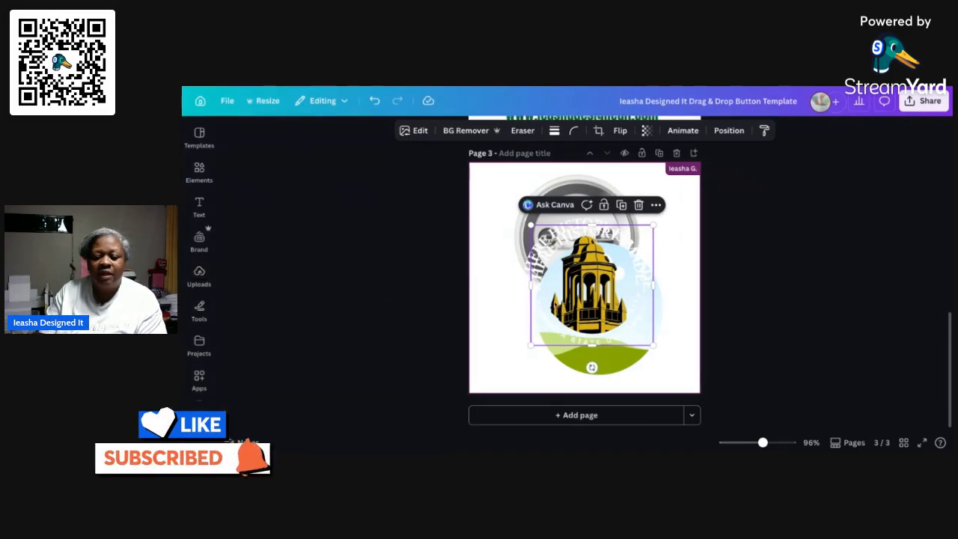
click(638, 204)
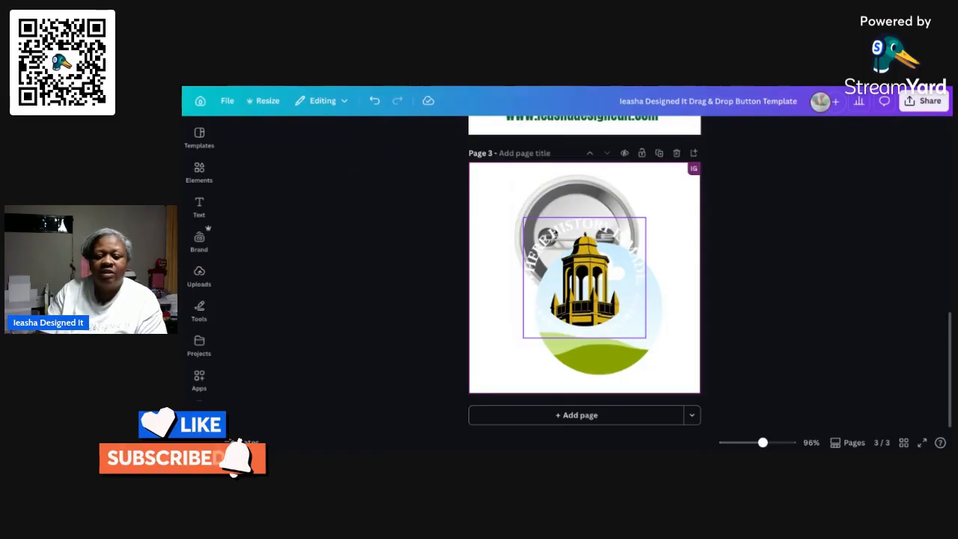
drag(584, 278, 598, 309)
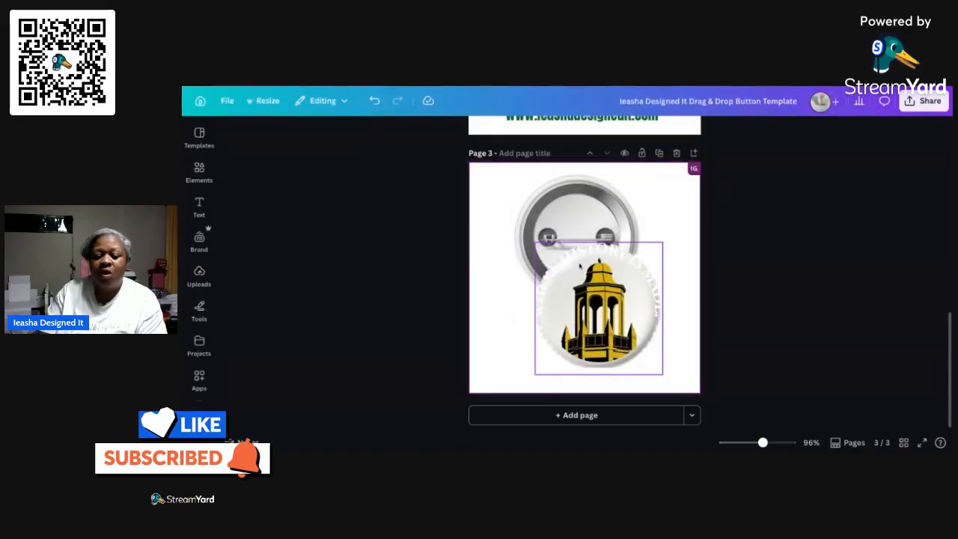
Shrink the framed gold tower design from opposite corners and nudge it to fit within the button front on page 3
click(579, 259)
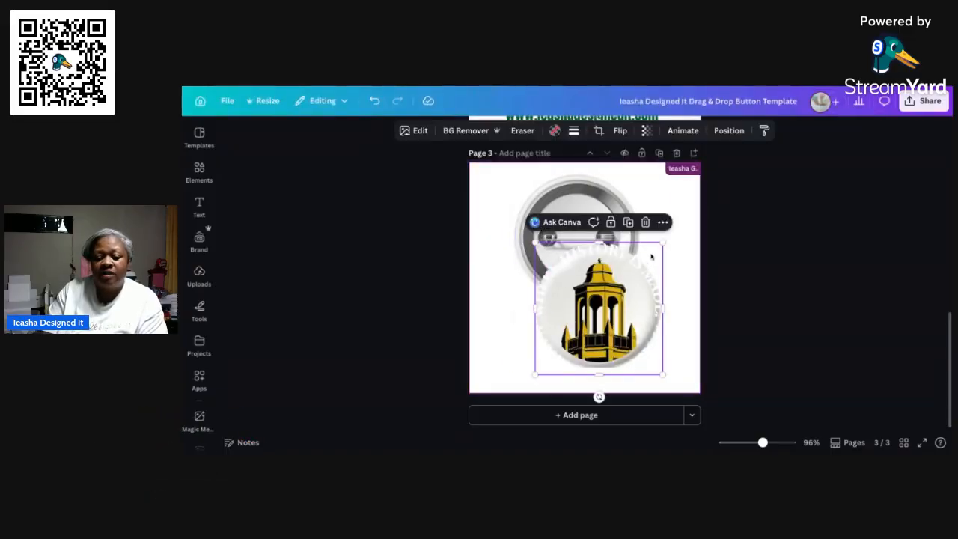
drag(662, 243, 659, 247)
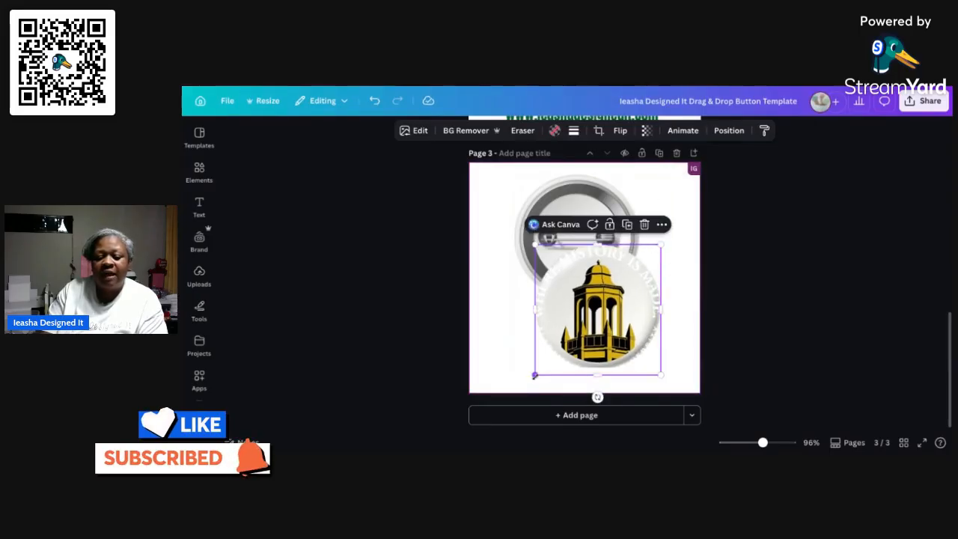
drag(534, 376, 538, 372)
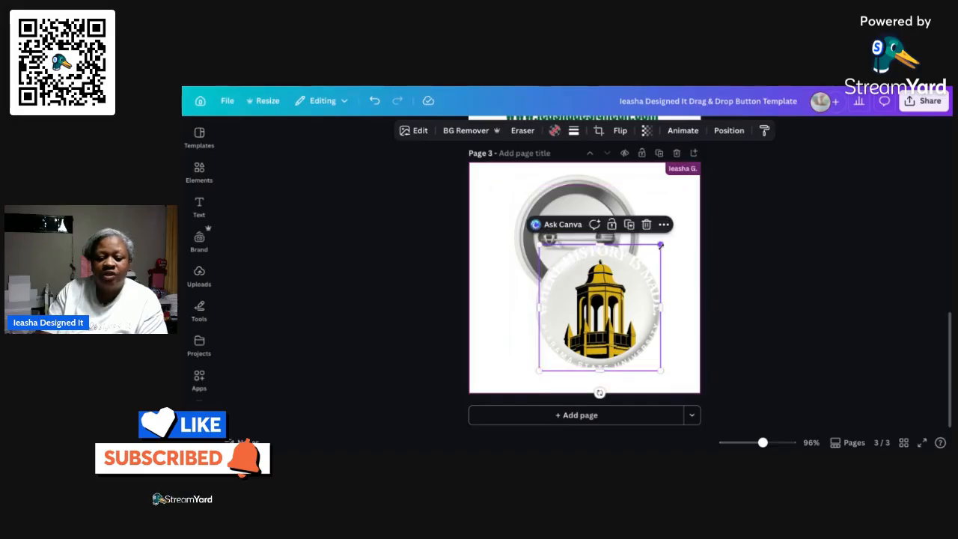
drag(660, 245, 657, 247)
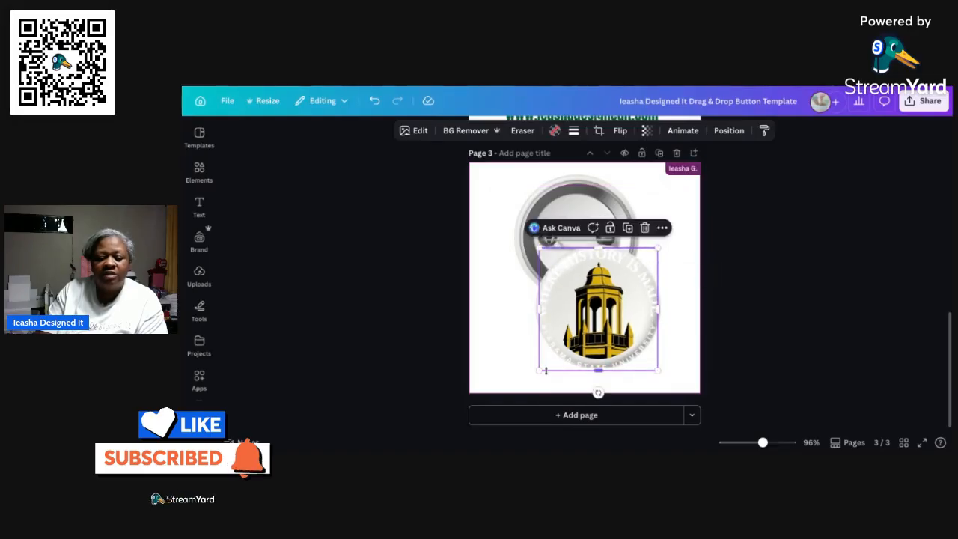
drag(546, 370, 544, 367)
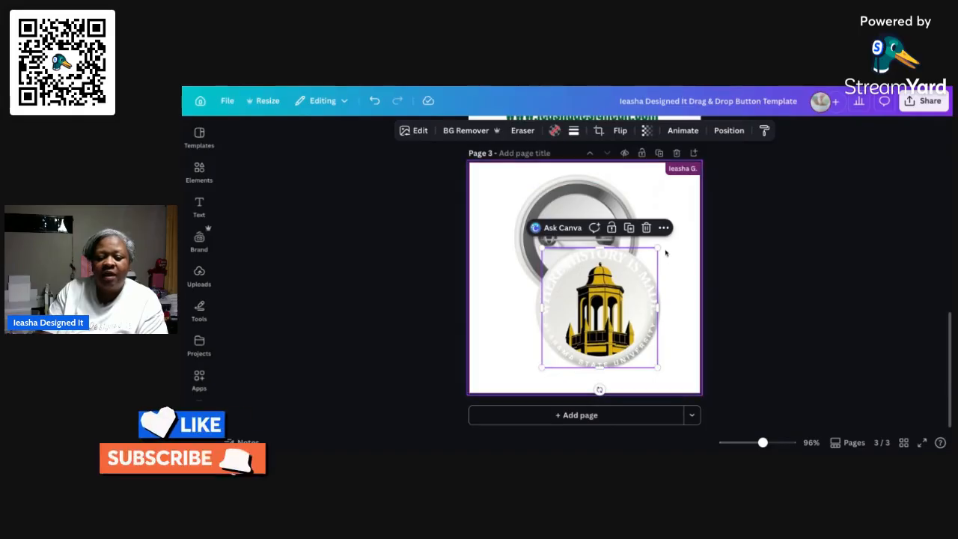
drag(658, 249, 655, 251)
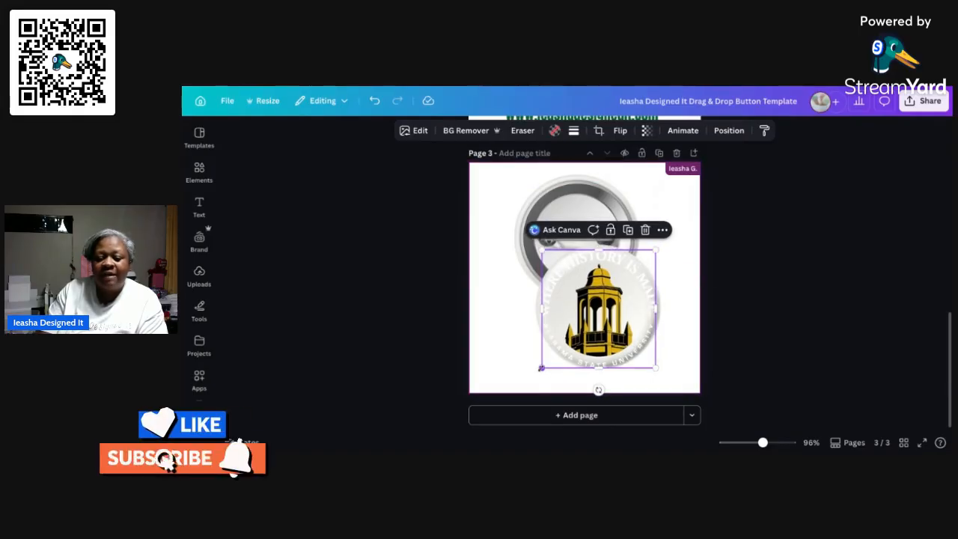
drag(541, 368, 545, 364)
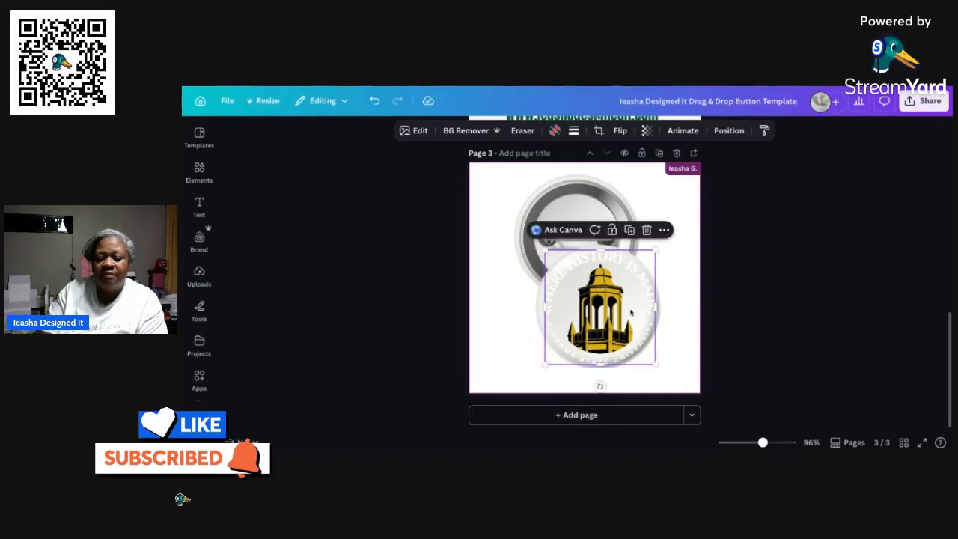
drag(629, 311, 628, 309)
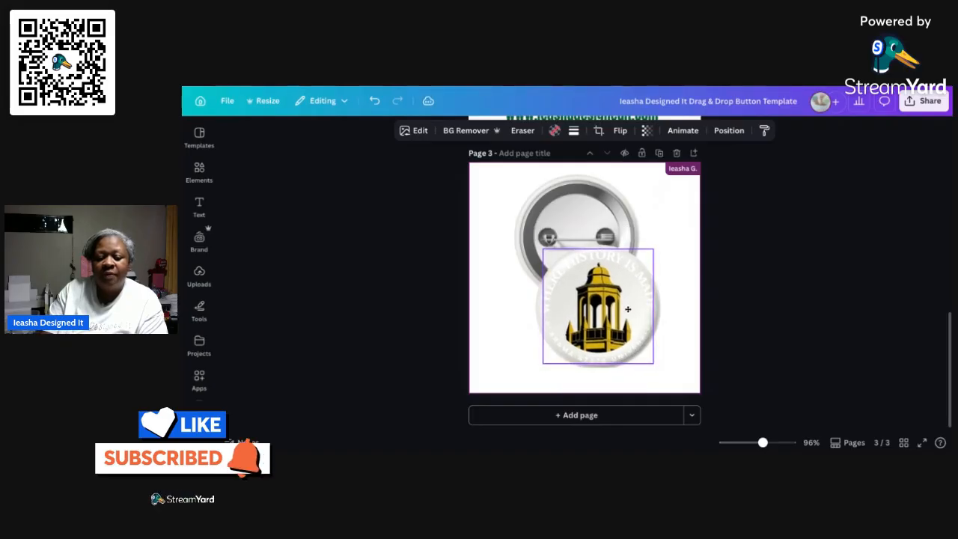
click(696, 242)
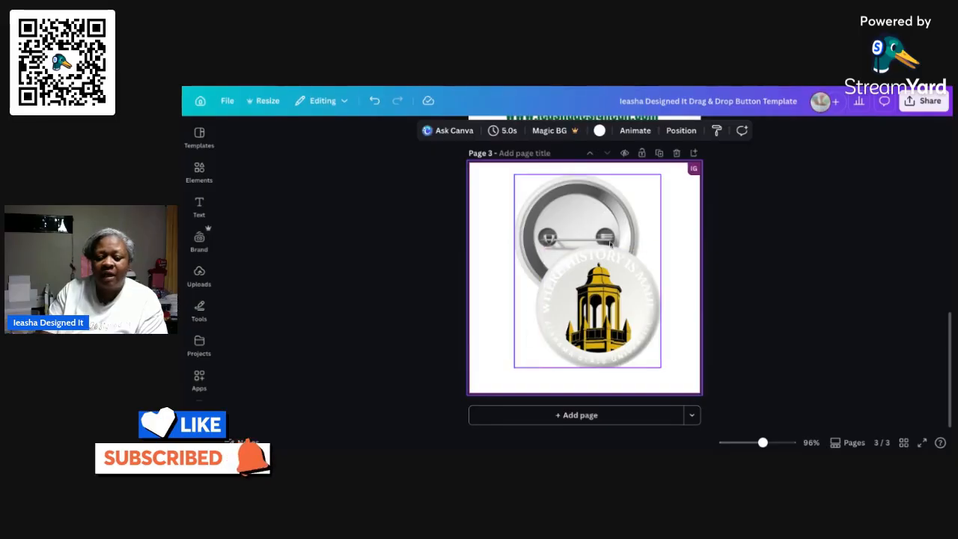
Reduce the framed tower design slightly more and check its fit against the button's edge
click(608, 259)
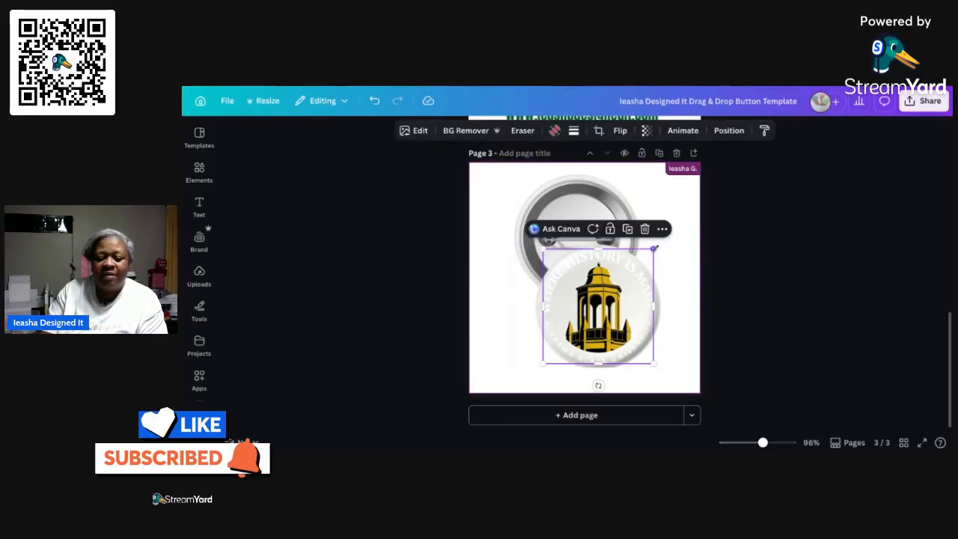
drag(654, 249, 652, 253)
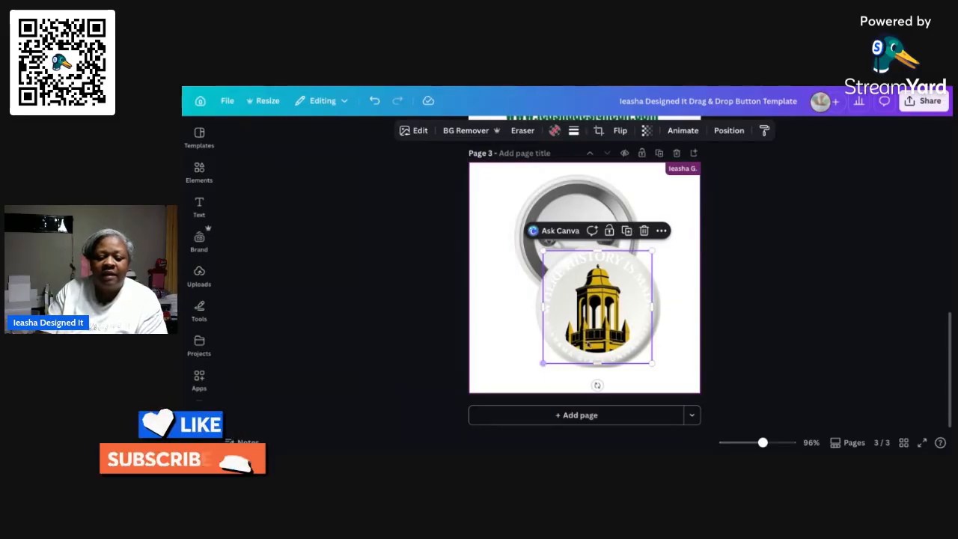
click(675, 240)
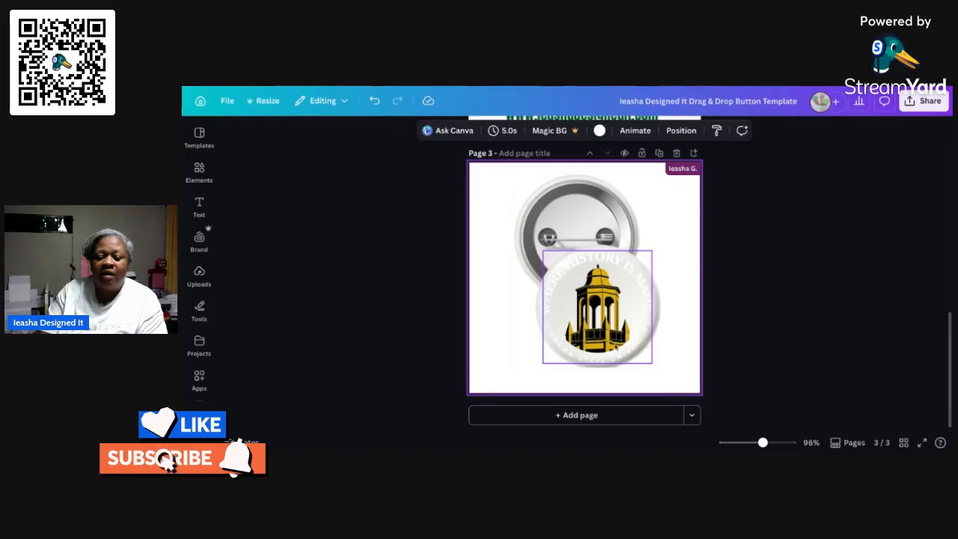
click(534, 314)
click(641, 282)
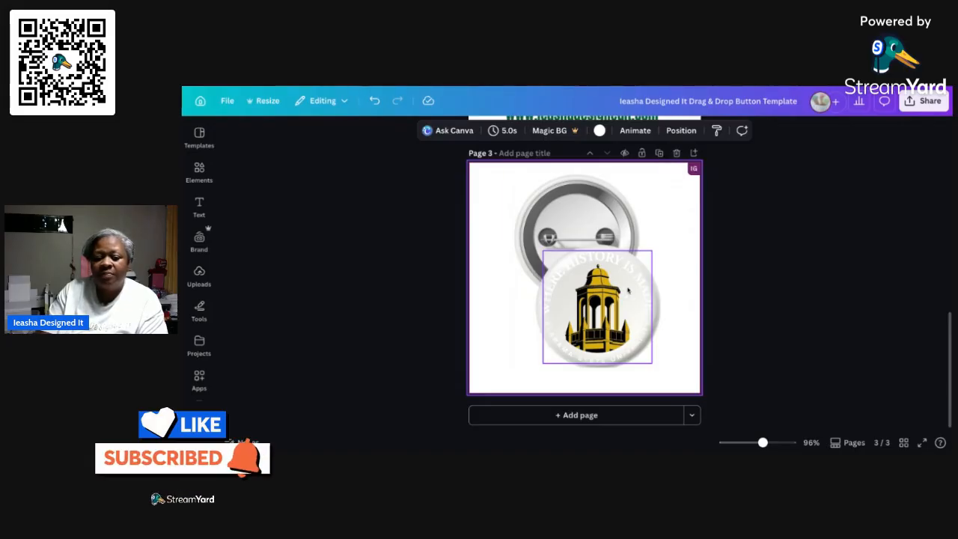
click(627, 290)
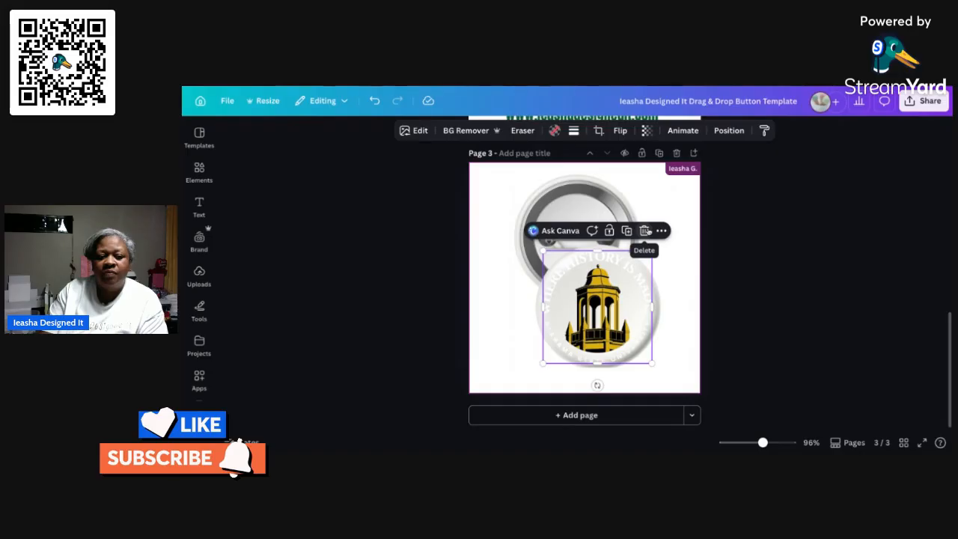
Undo the resizing and framing of the tower design, and delete the design from page 3 while keeping the empty circular frame
click(374, 101)
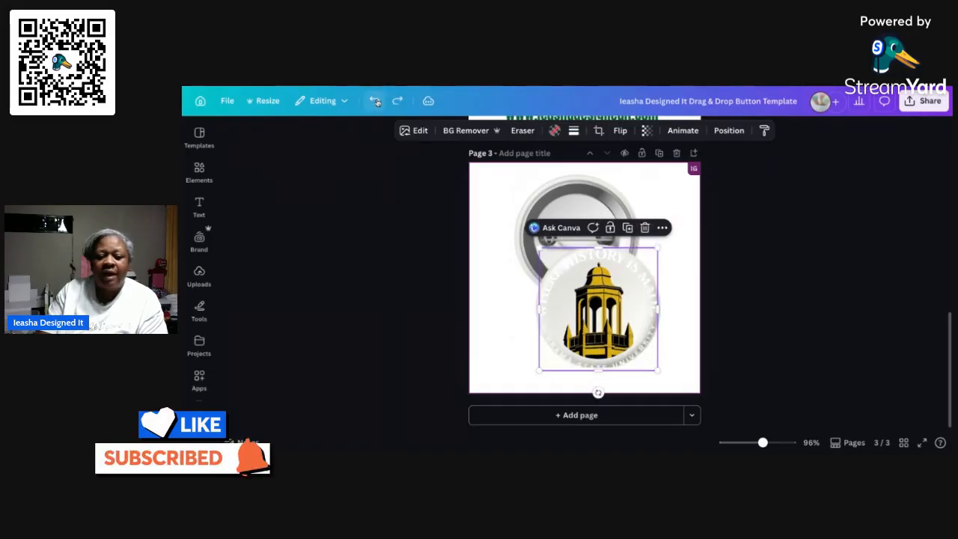
click(376, 101)
click(376, 101)
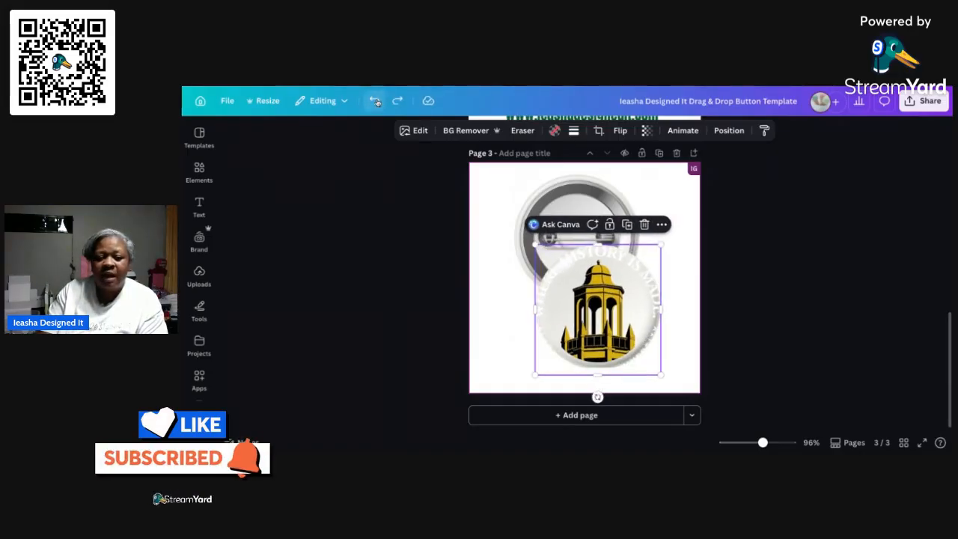
click(376, 101)
click(376, 101)
click(375, 101)
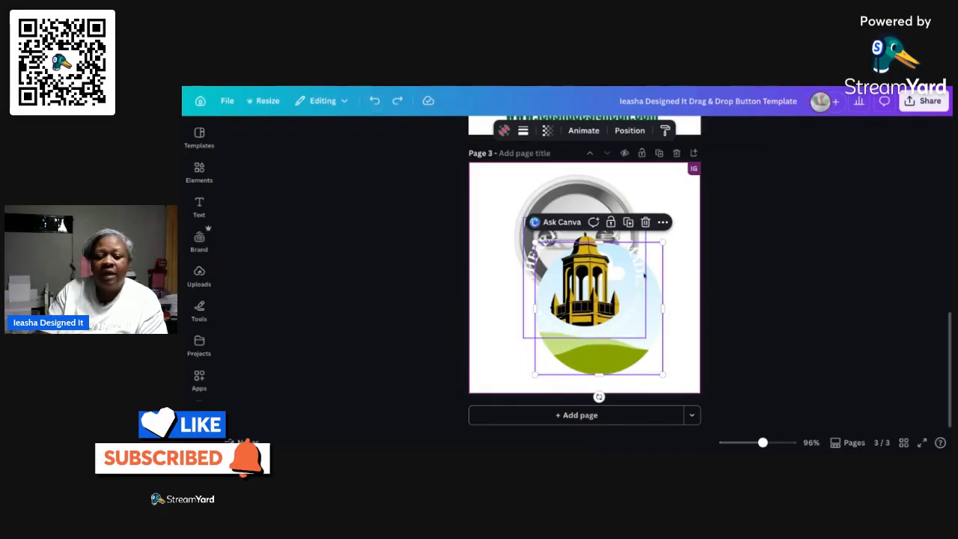
click(376, 101)
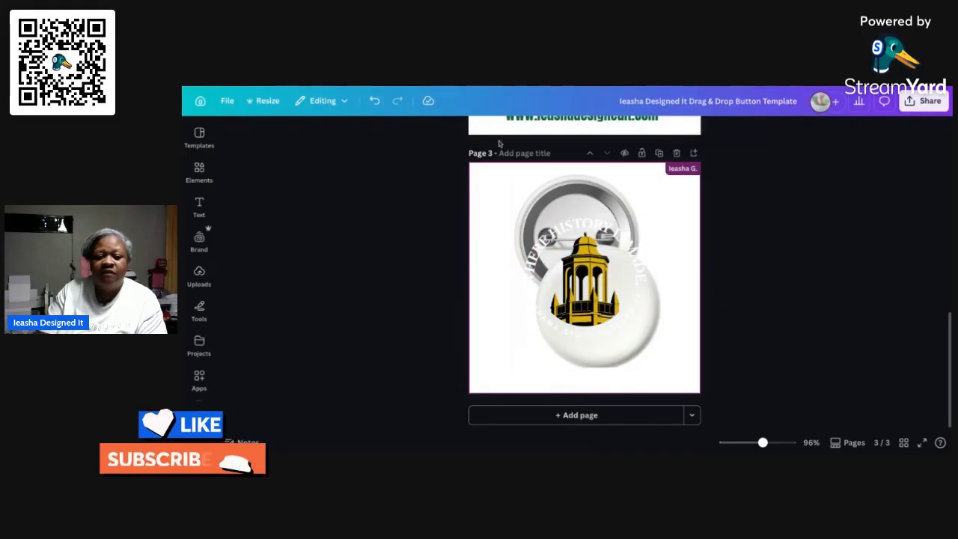
click(377, 102)
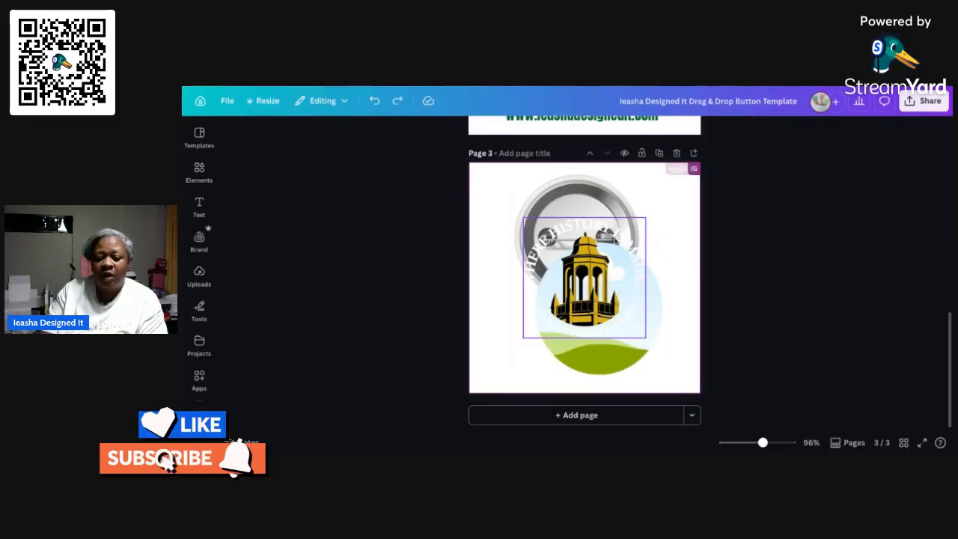
click(587, 281)
click(631, 198)
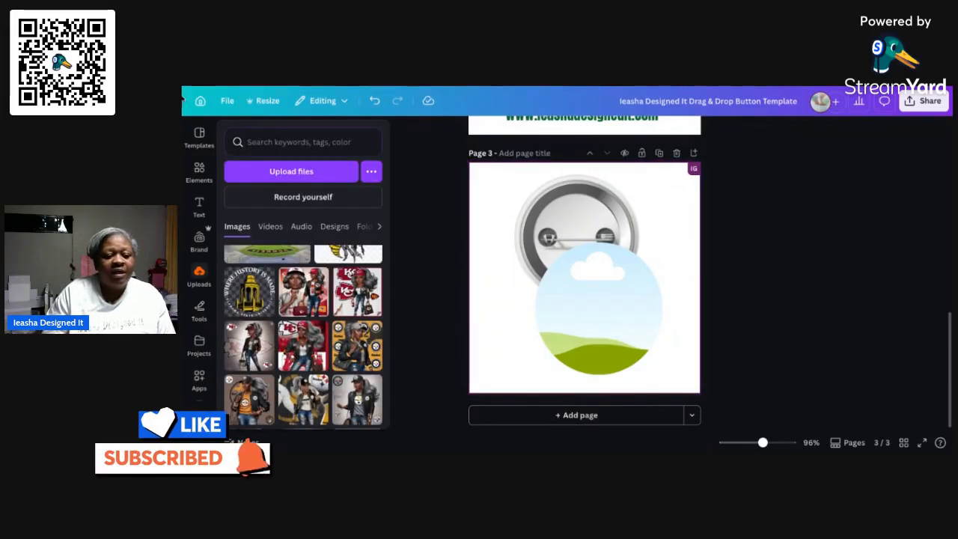
Search the elements library for "love" and show all matching graphics
click(199, 173)
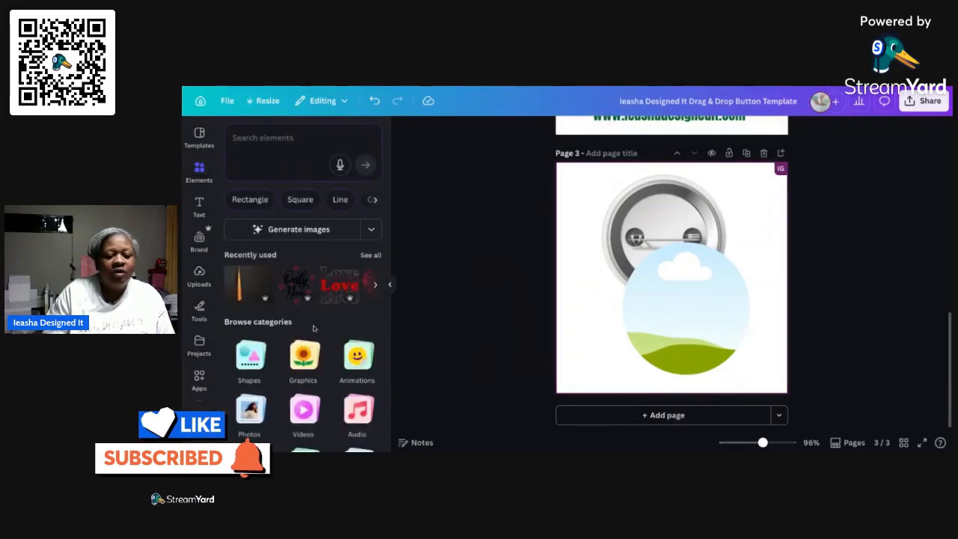
click(264, 145)
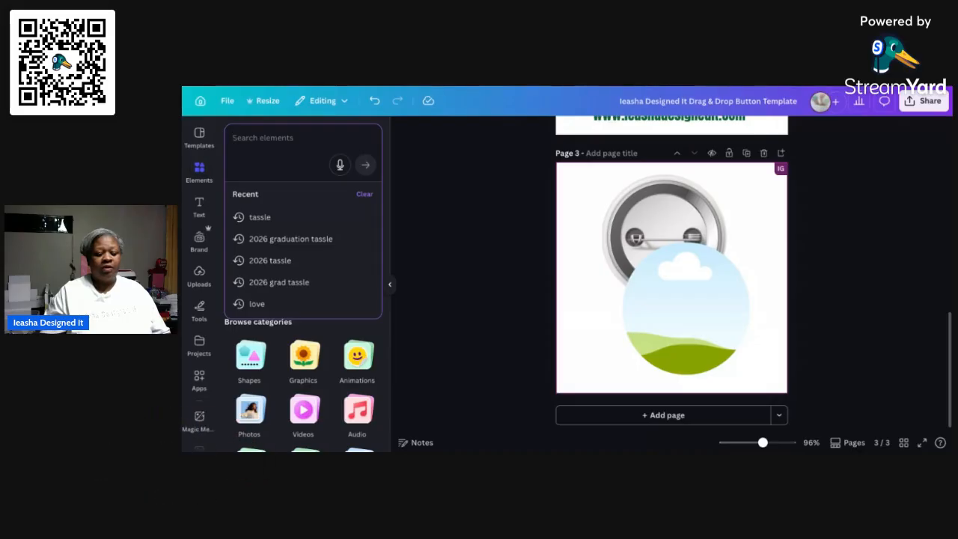
text(love)
key(Return)
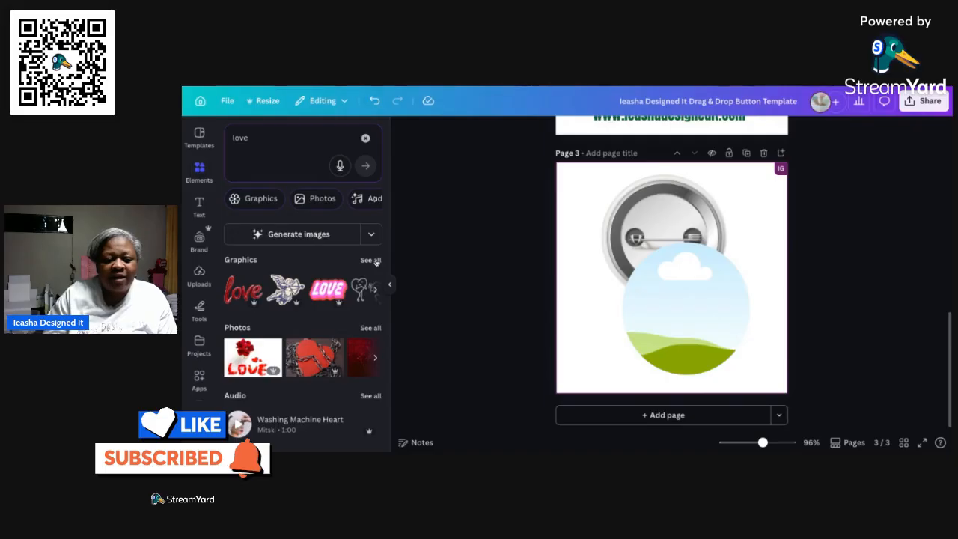
click(370, 259)
Find the cuddling penguin couple with a pink heart among the love graphics and add it to page 3
scroll(313, 278, down, 2)
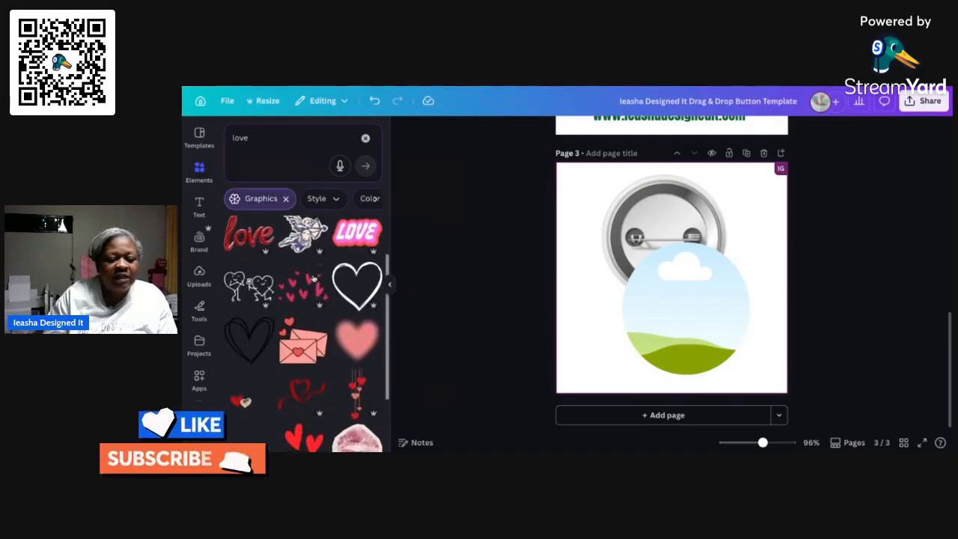
scroll(313, 278, down, 3)
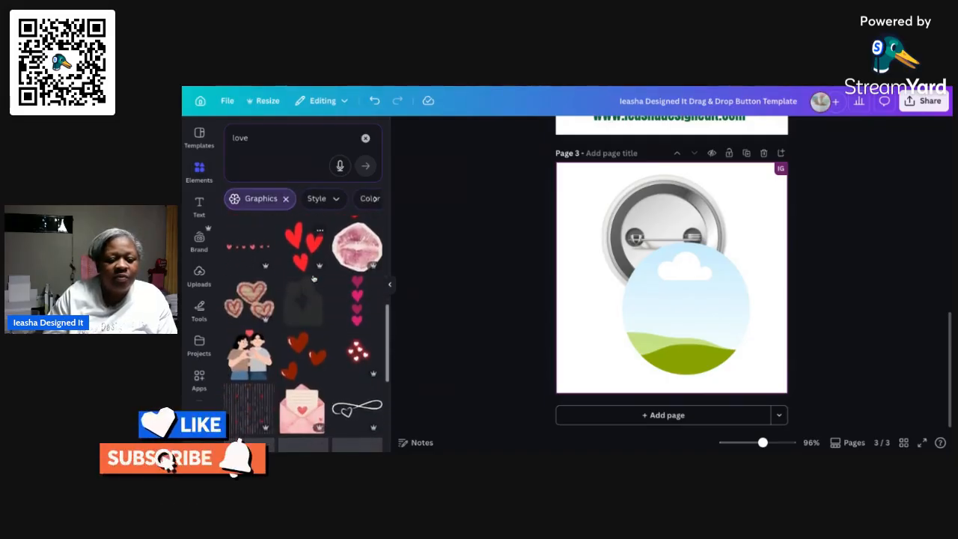
scroll(314, 278, down, 3)
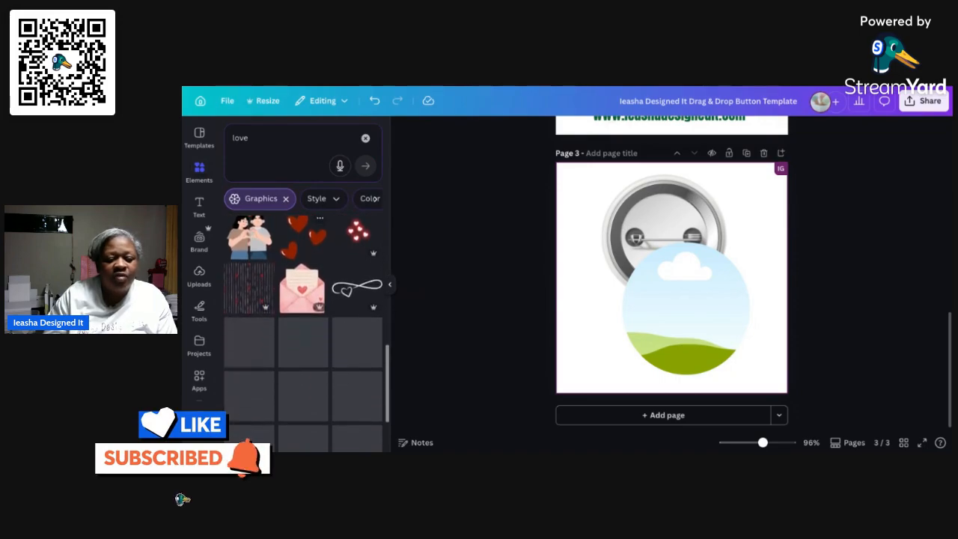
scroll(314, 279, down, 2)
scroll(314, 278, down, 3)
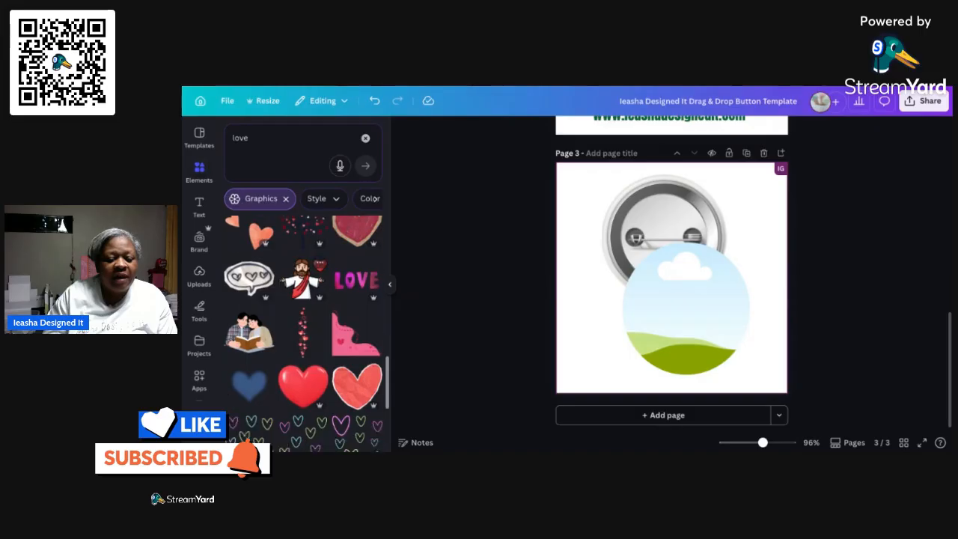
scroll(330, 335, down, 3)
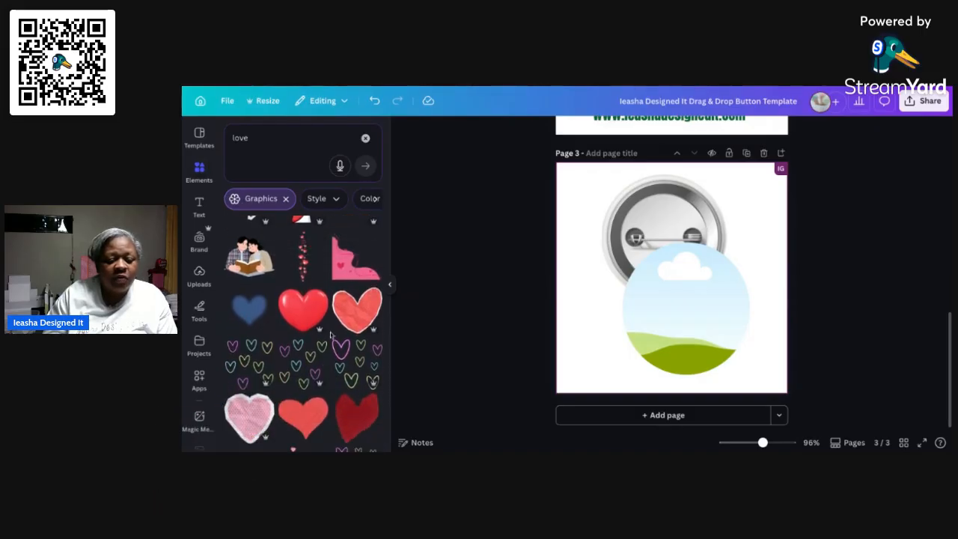
scroll(330, 335, down, 5)
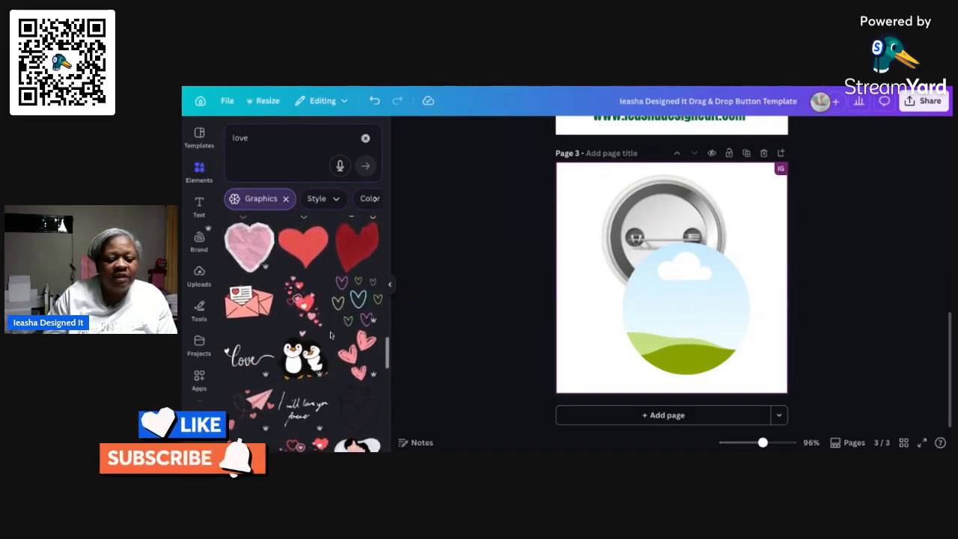
scroll(330, 334, down, 1)
scroll(303, 299, down, 1)
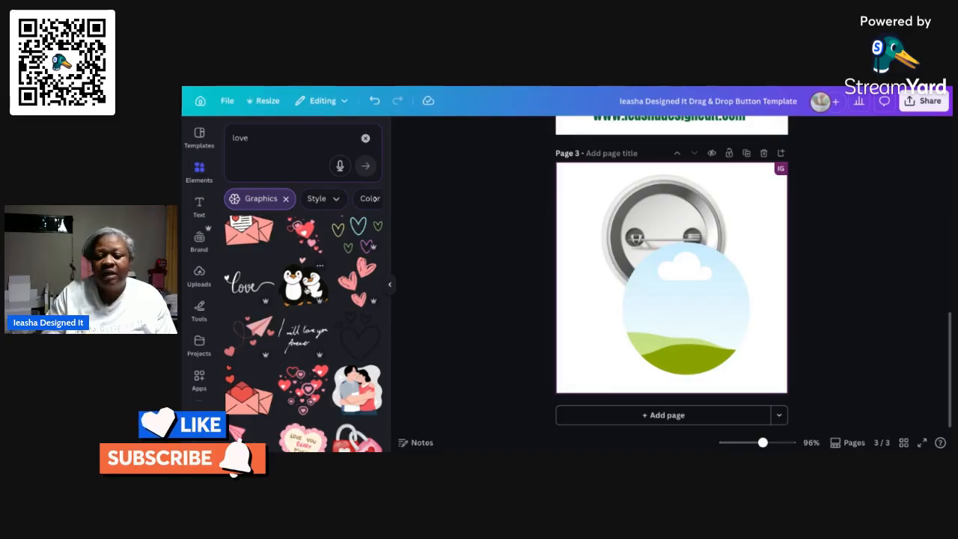
click(303, 283)
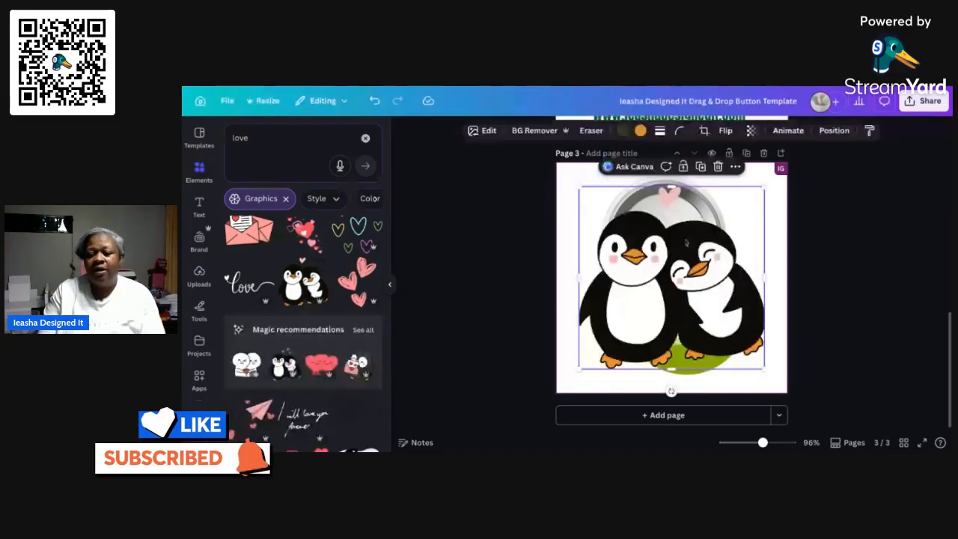
Move the penguin couple graphic over the button front and drop it into the circular frame
click(569, 179)
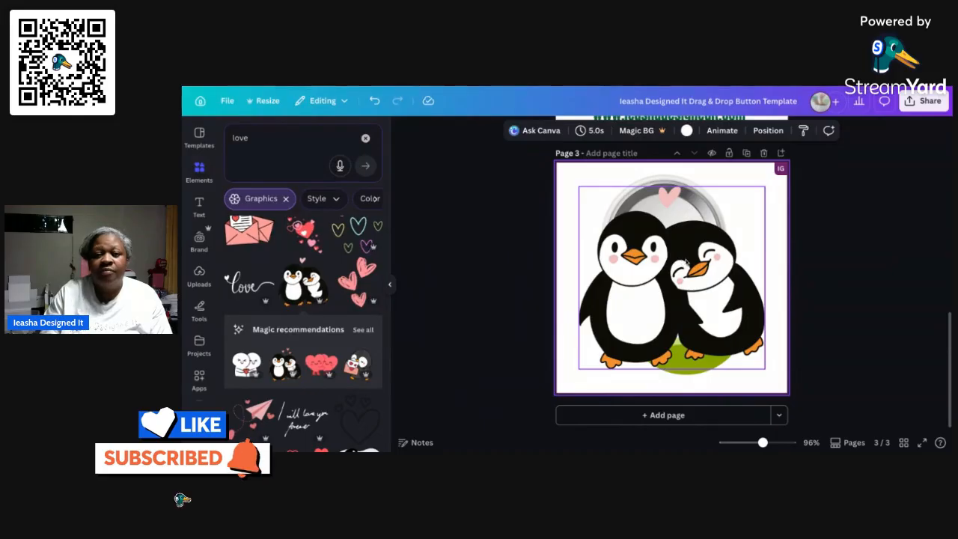
click(633, 222)
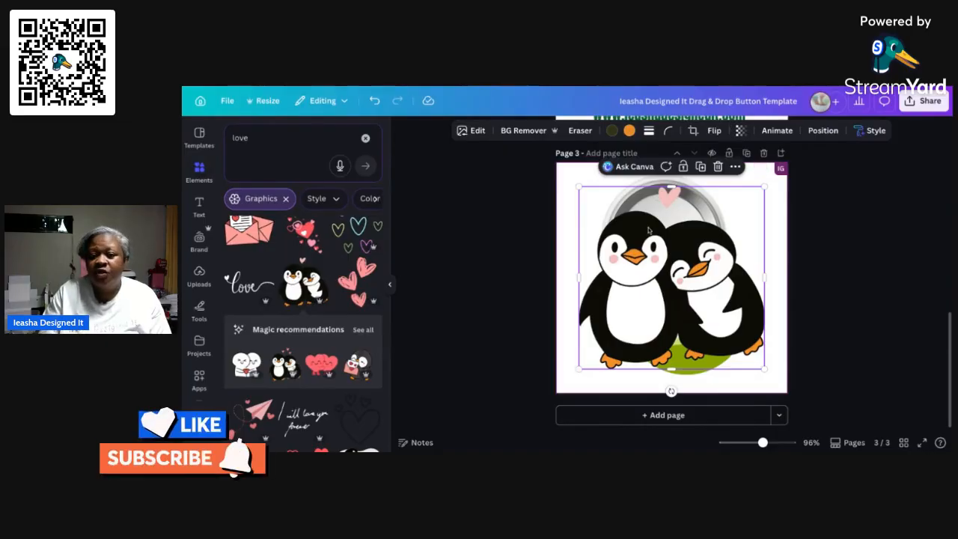
drag(648, 229, 662, 258)
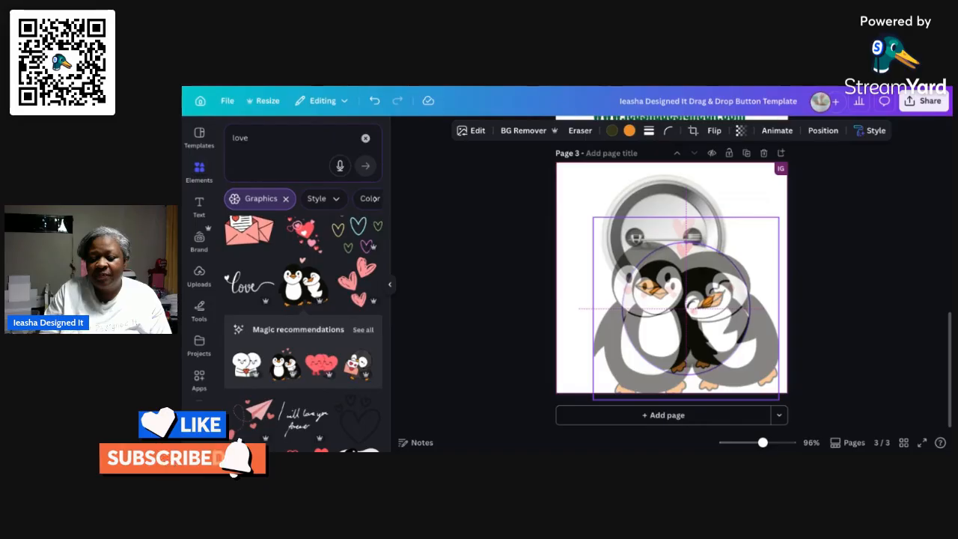
drag(662, 258, 687, 260)
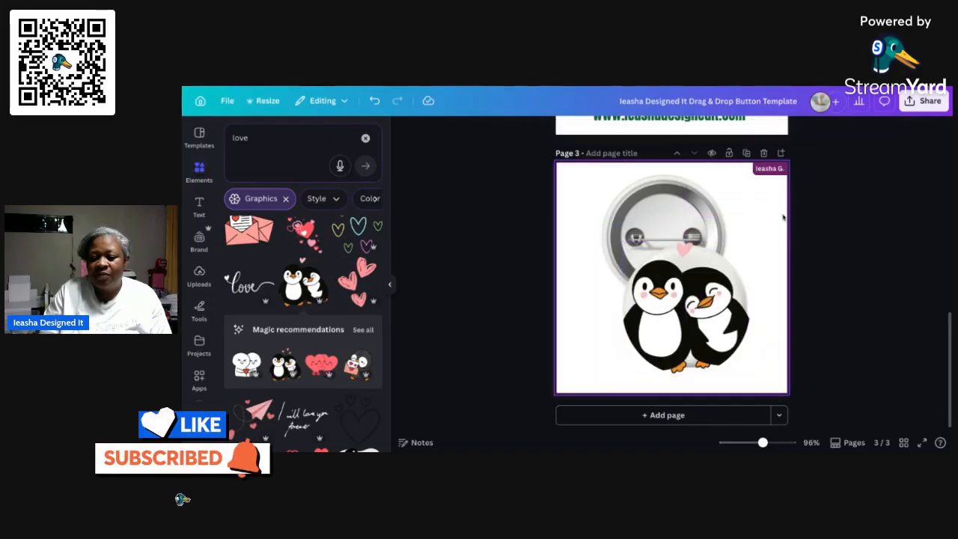
Shrink the framed penguin couple graphic from its corners and nudge it up slightly so it sits within the button front
click(740, 280)
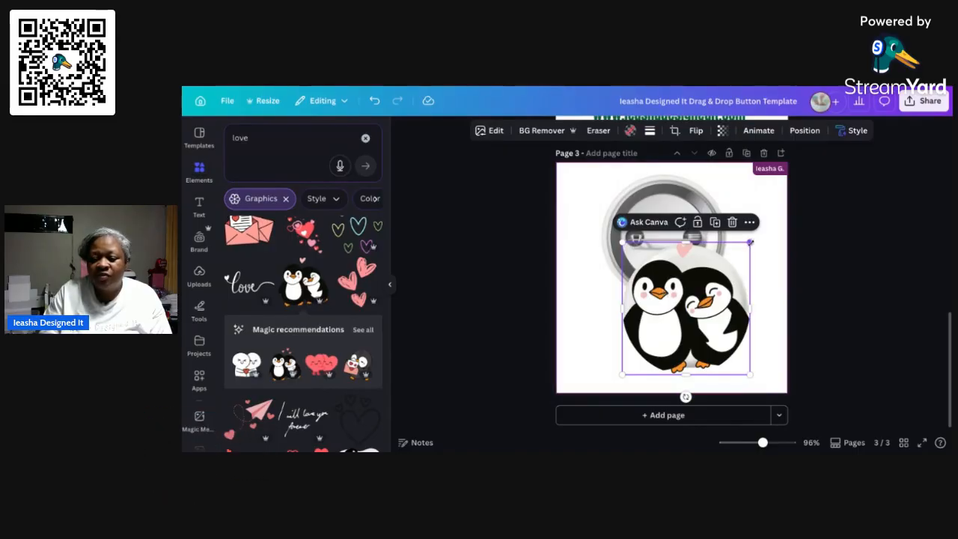
drag(749, 243, 745, 248)
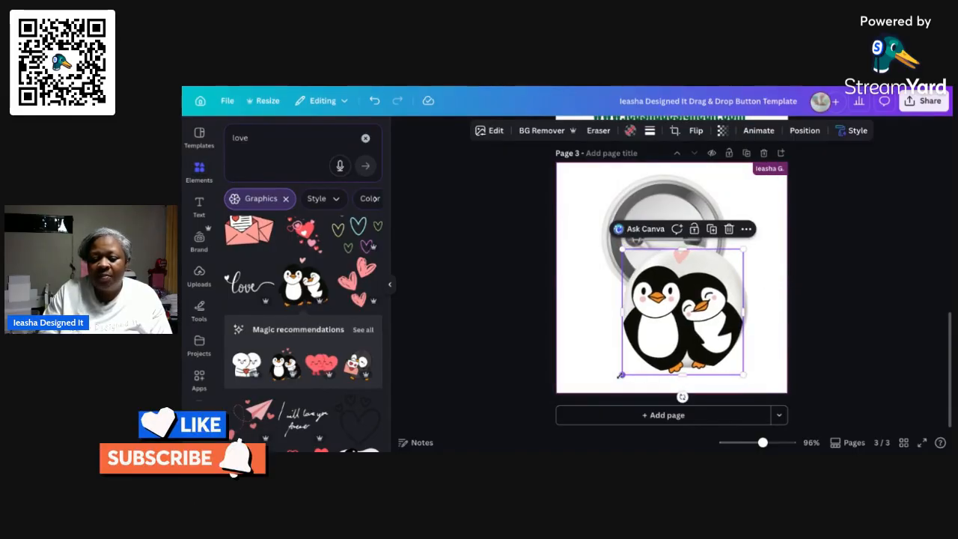
drag(619, 375, 631, 365)
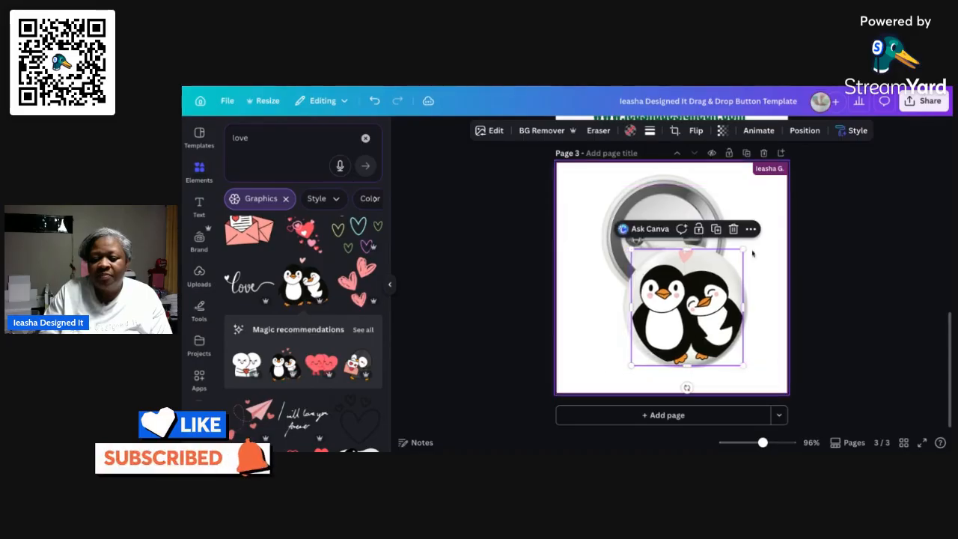
drag(743, 250, 739, 252)
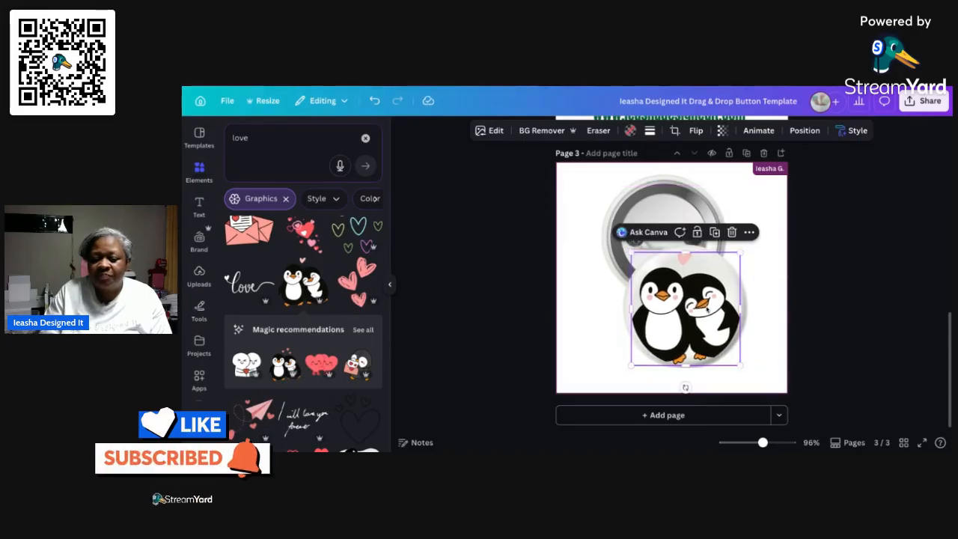
drag(695, 287, 694, 285)
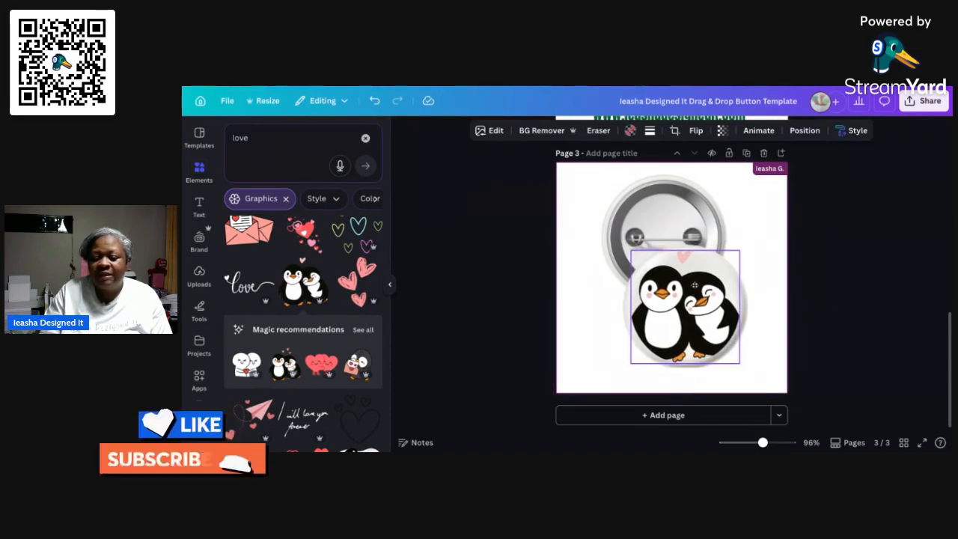
click(757, 255)
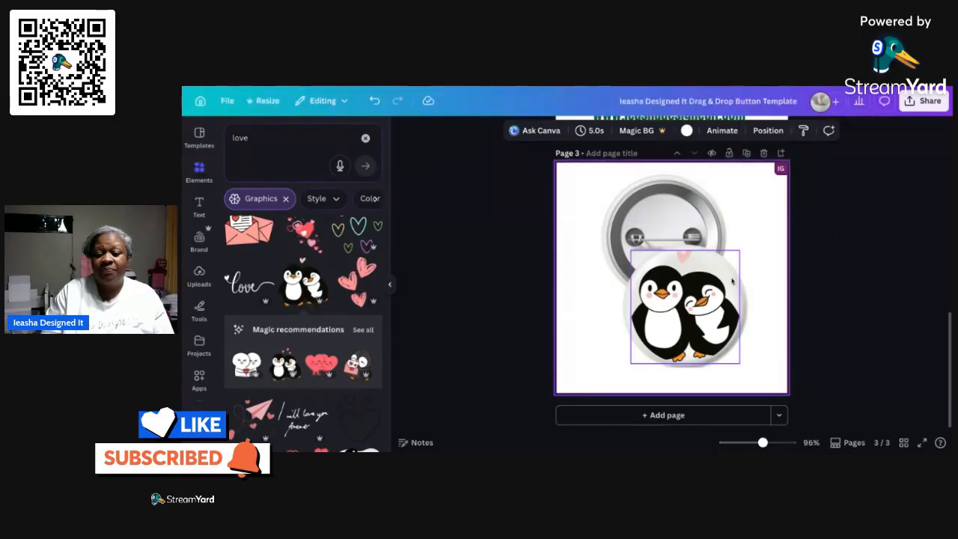
Undo the penguin couple's repositioning, resizing and placement in the circular frame on page 3
click(697, 324)
click(374, 103)
click(373, 103)
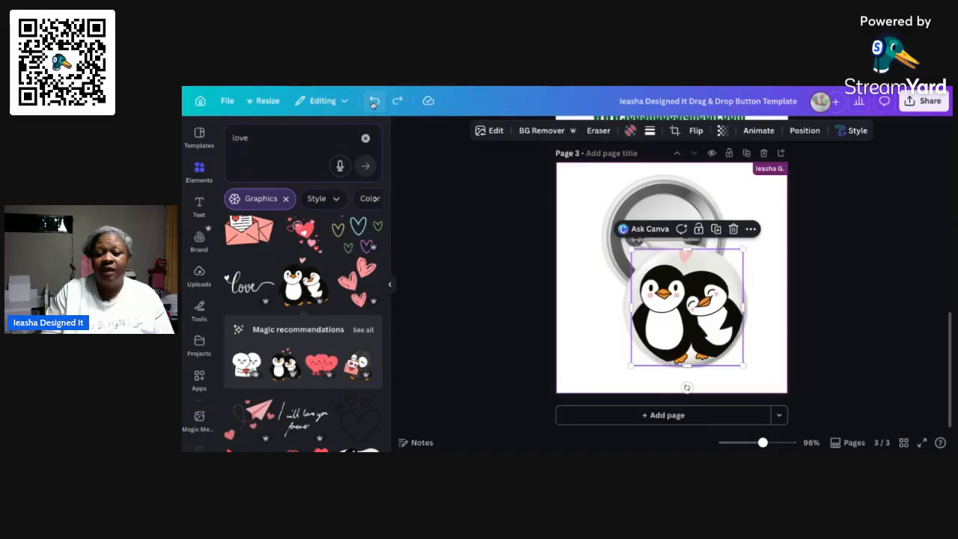
click(373, 104)
click(374, 103)
click(374, 103)
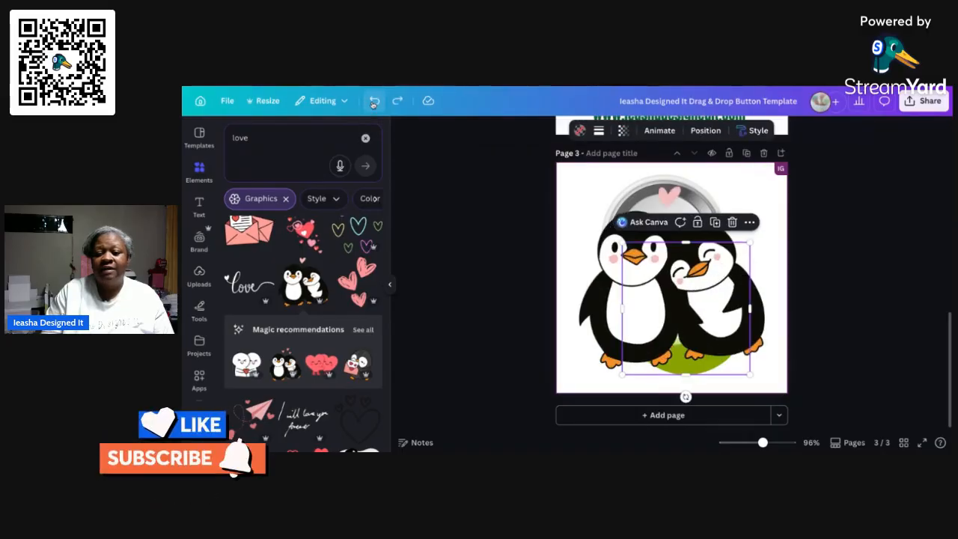
Delete the loose penguin couple graphic from page 3, keeping the empty circular frame over the button front
click(732, 222)
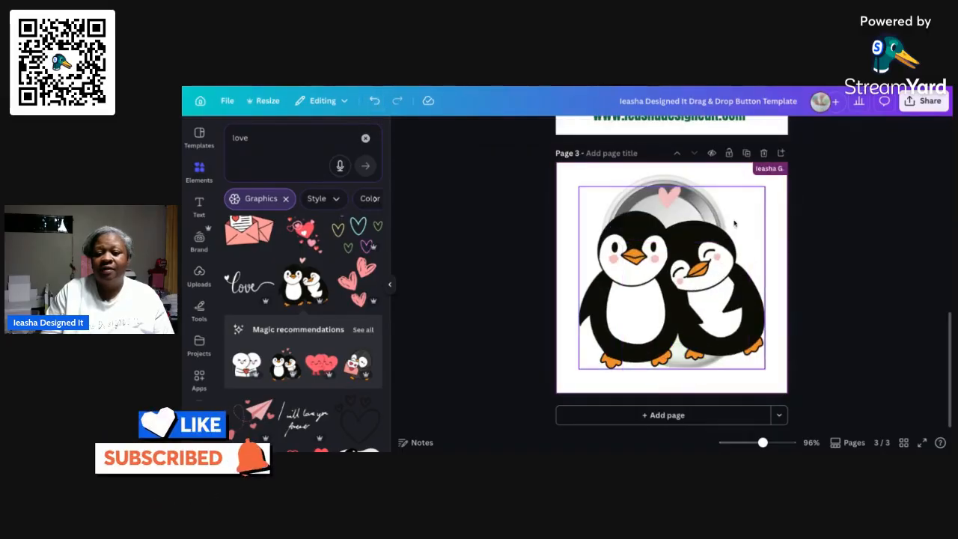
click(374, 100)
click(732, 190)
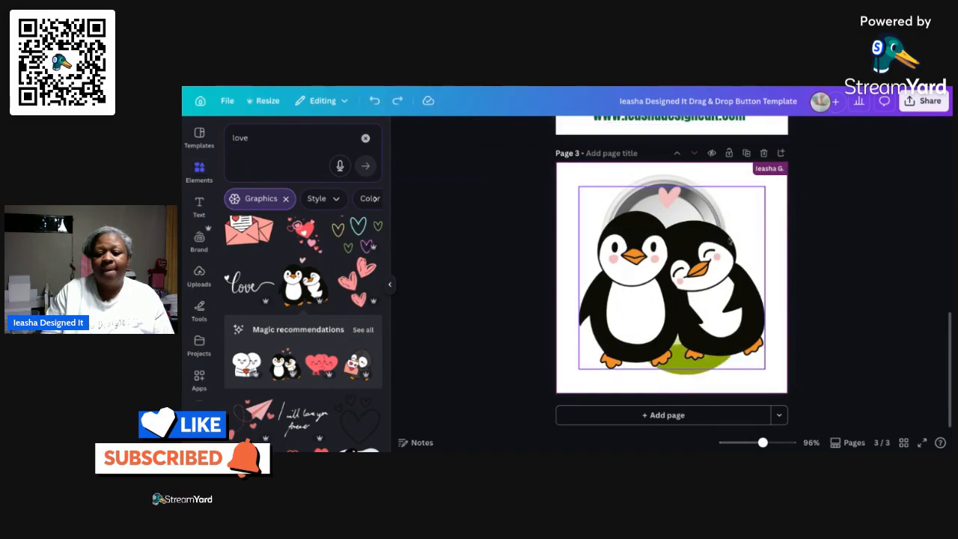
click(717, 166)
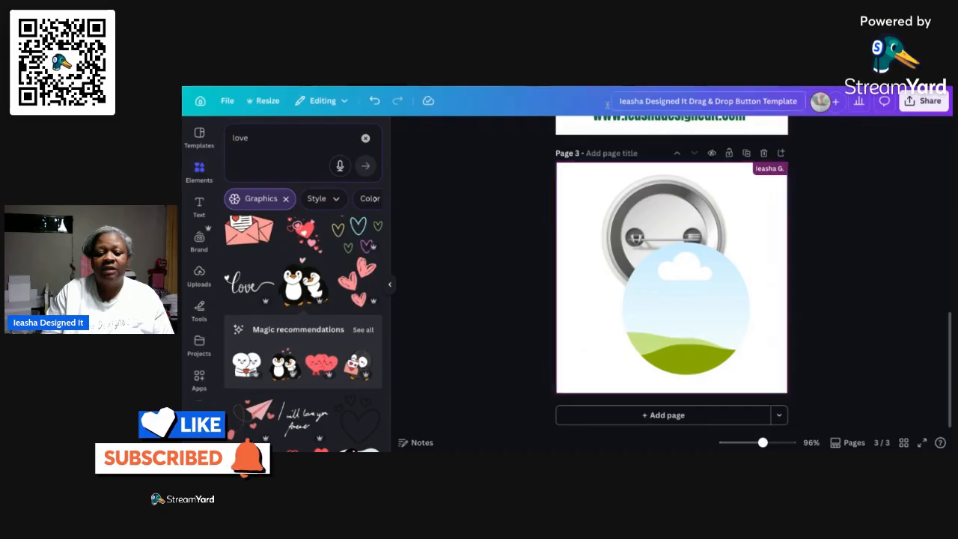